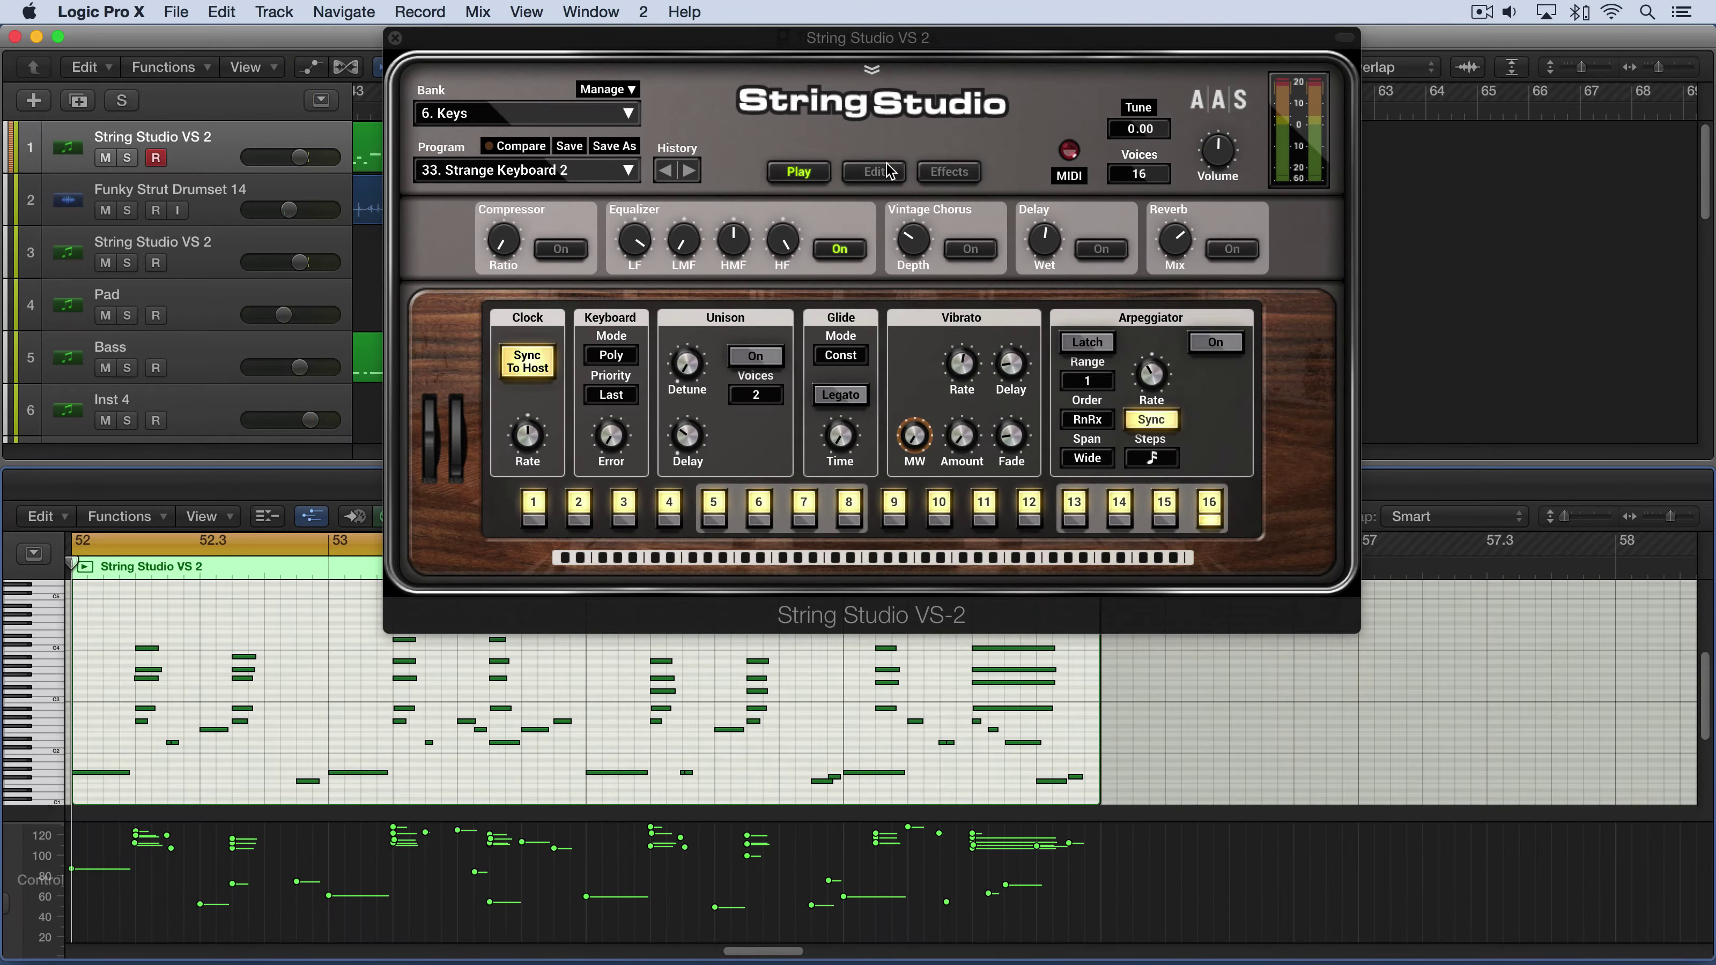
Open String Studio's Edit page and switch the exciter to the third type.
click(876, 171)
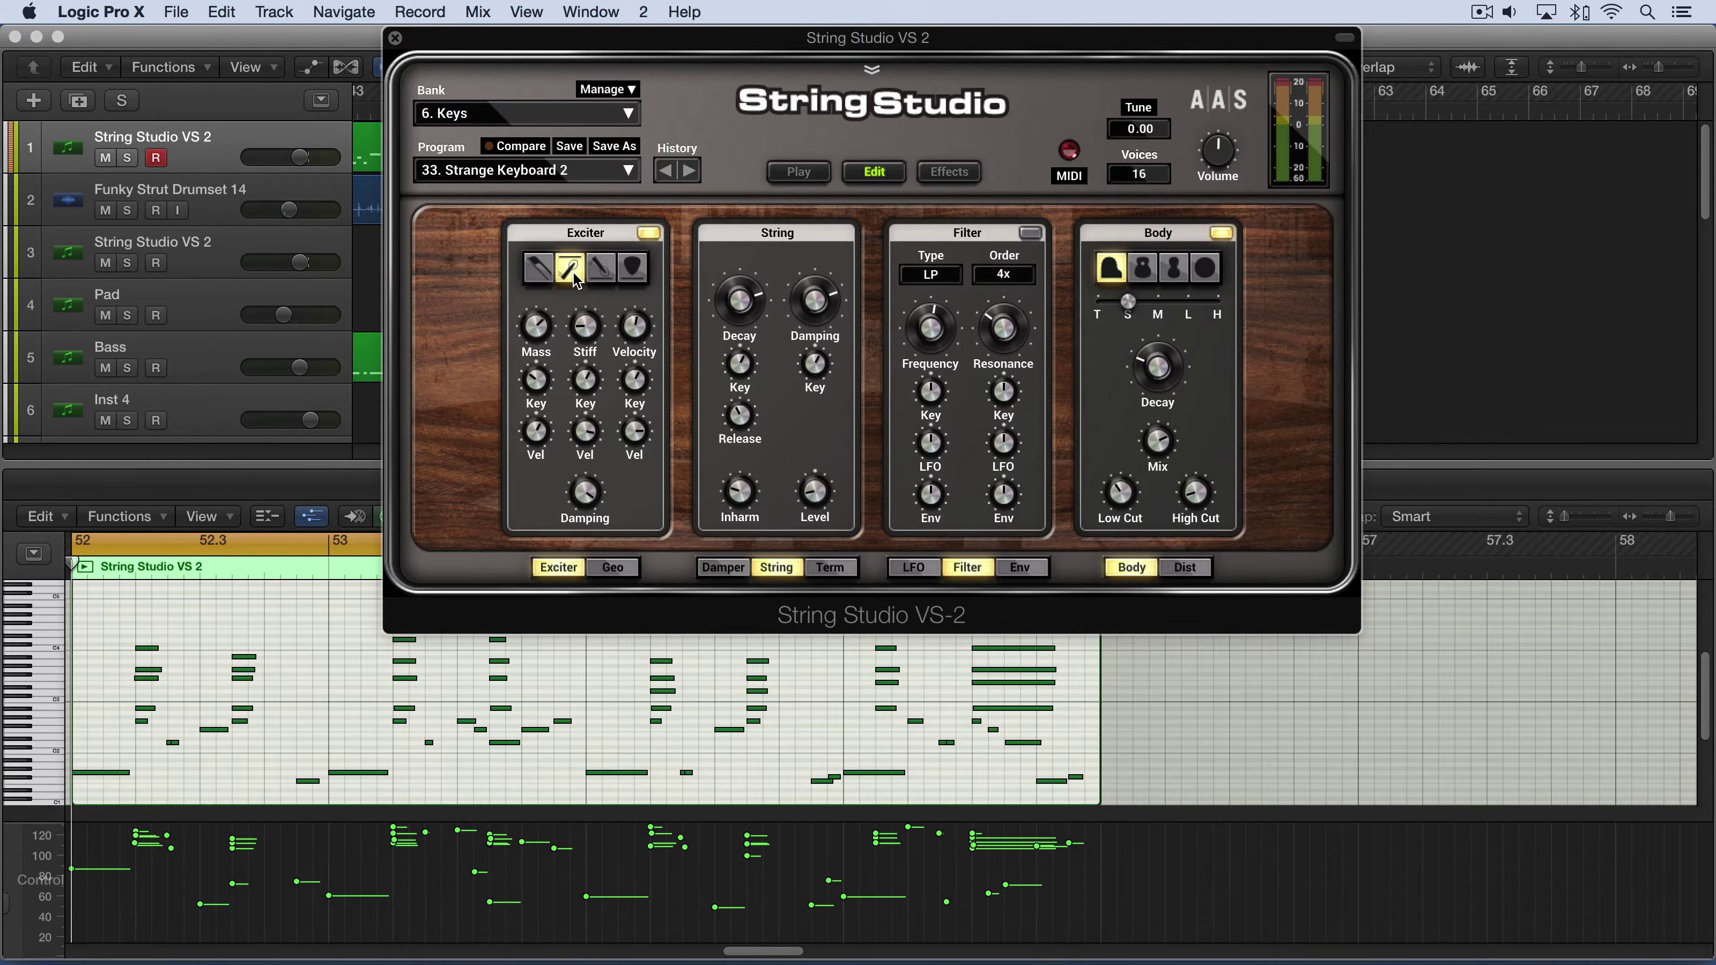
click(603, 276)
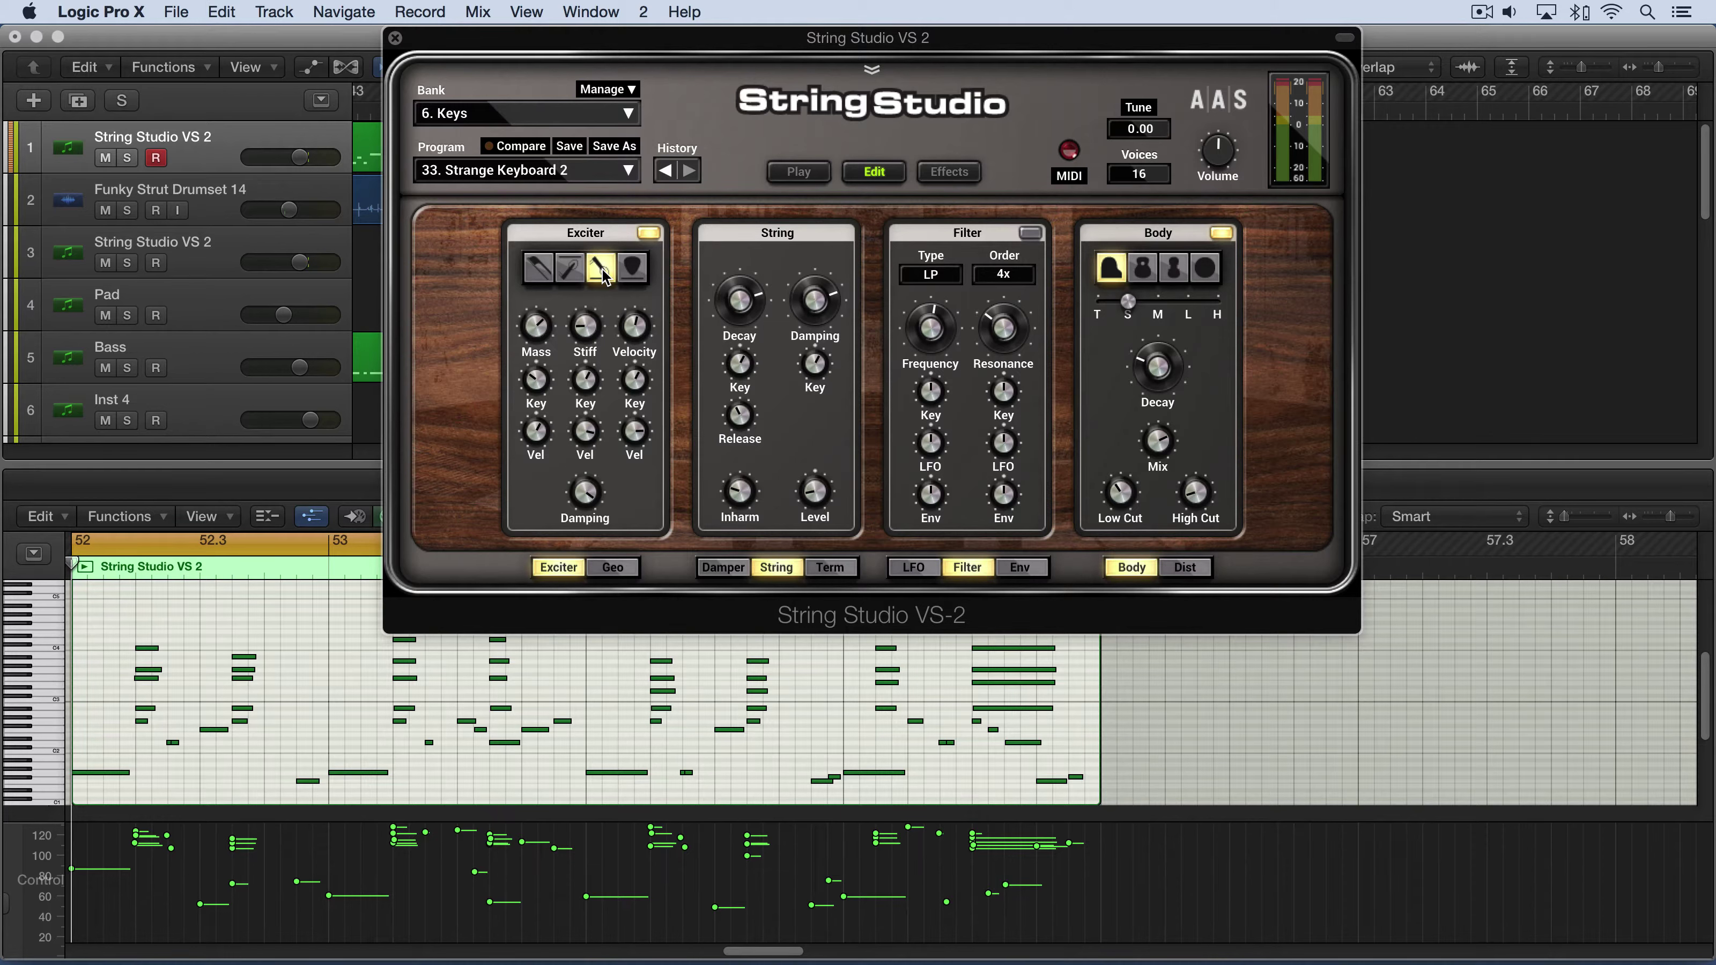
Return the exciter to the hammer type and raise the hammer's Mass.
click(572, 270)
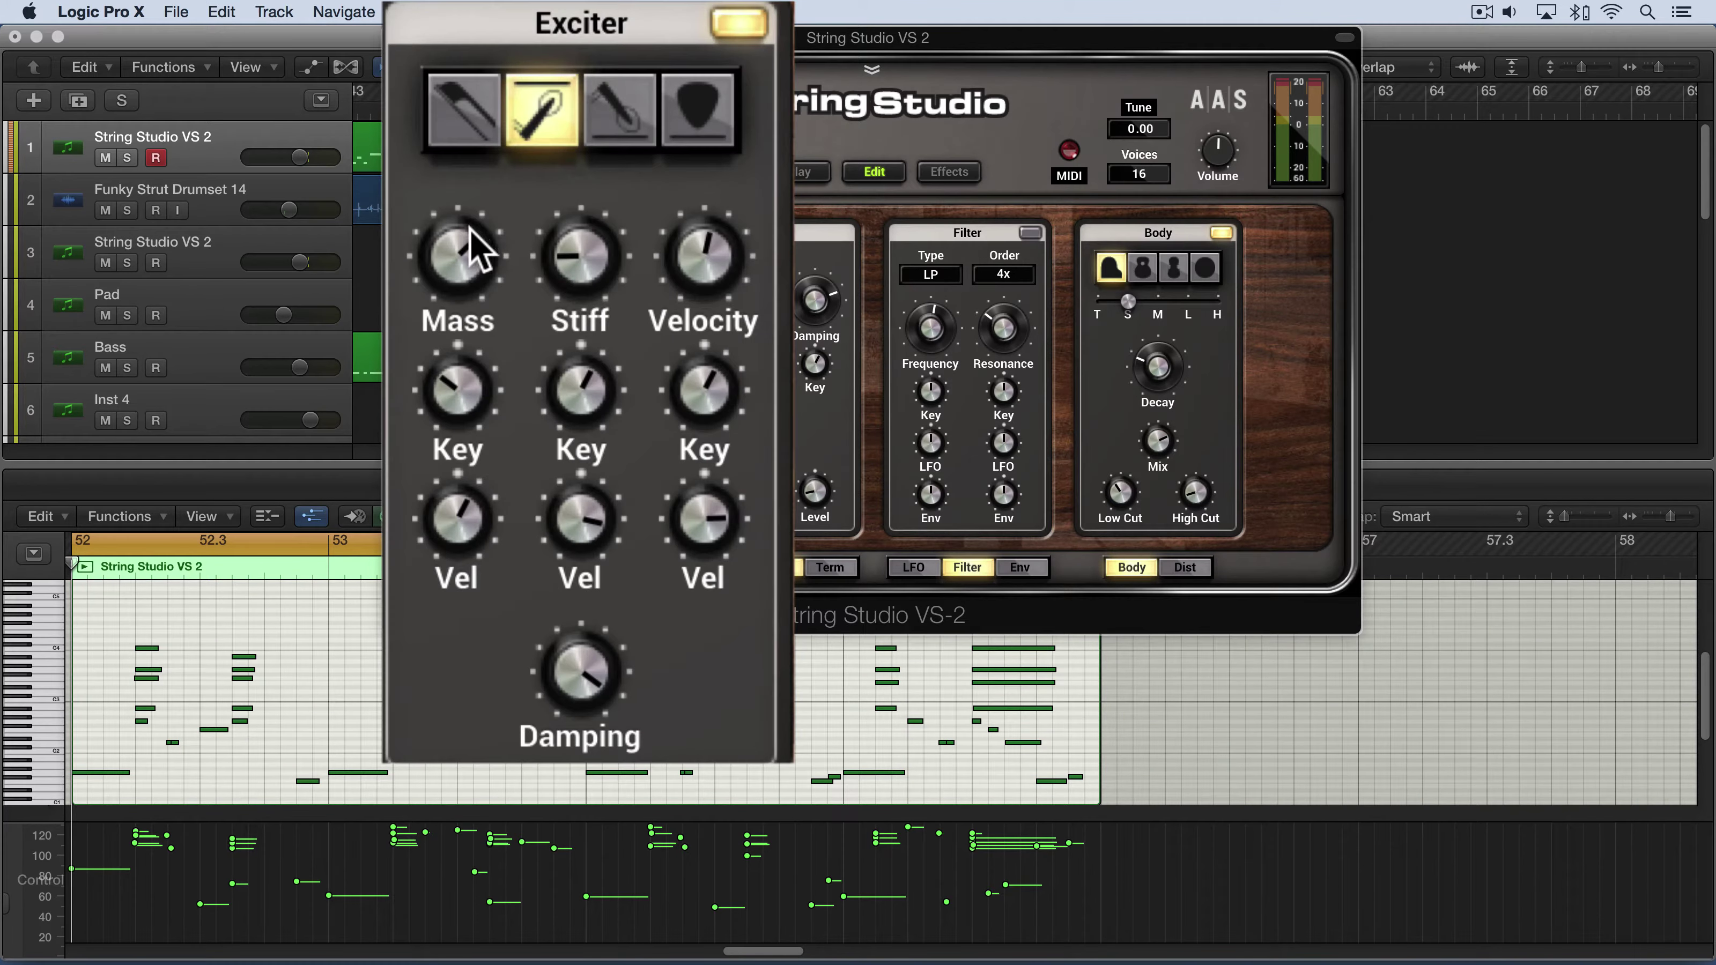
drag(469, 228, 457, 252)
drag(460, 268, 454, 265)
Start playback and shape hammer Mass to about 80% and Stiff to about 45%.
key(space)
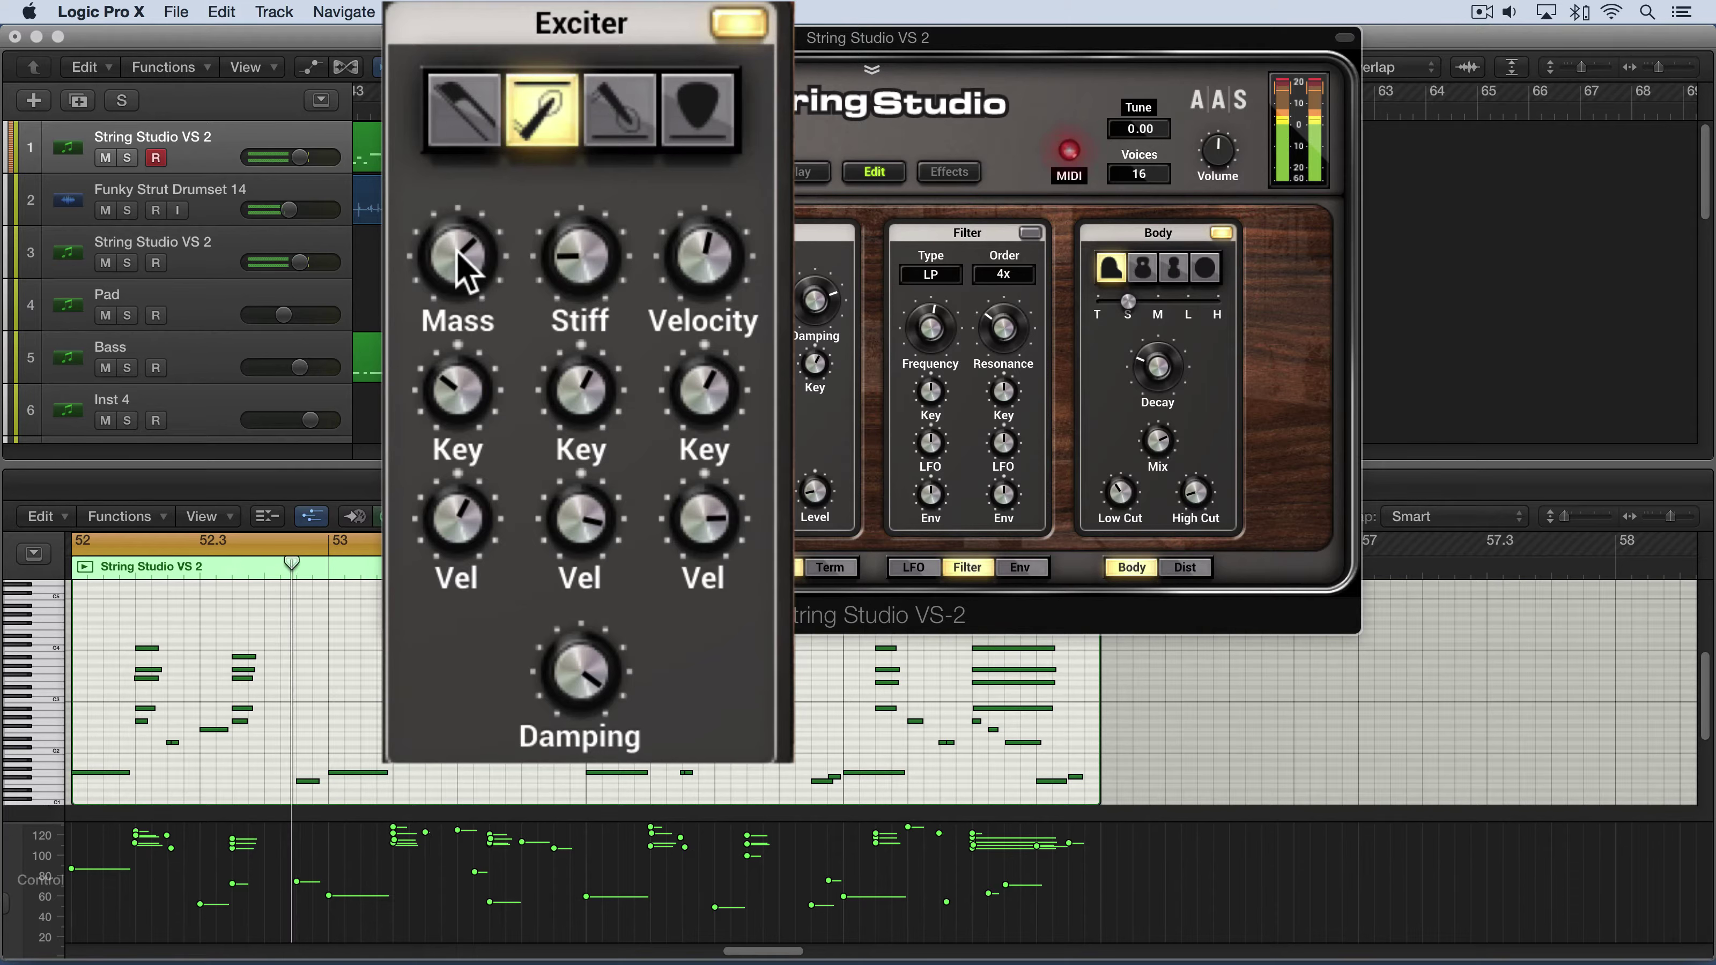
drag(459, 260, 460, 317)
drag(579, 260, 580, 213)
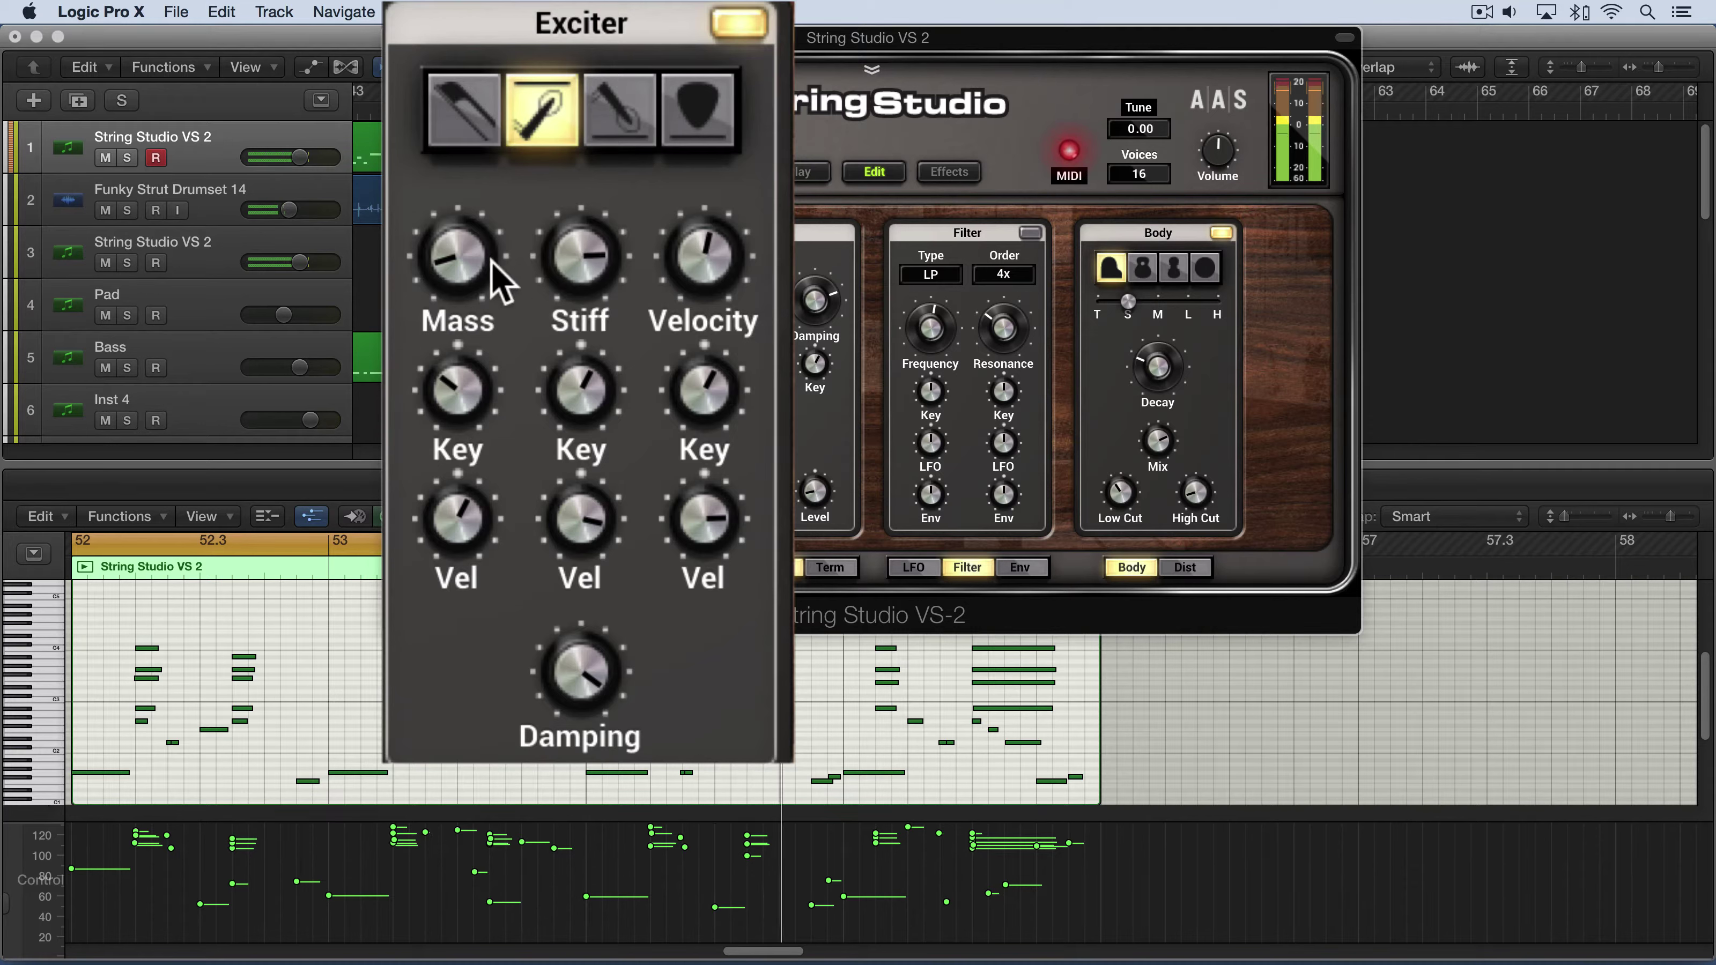
drag(491, 276, 453, 260)
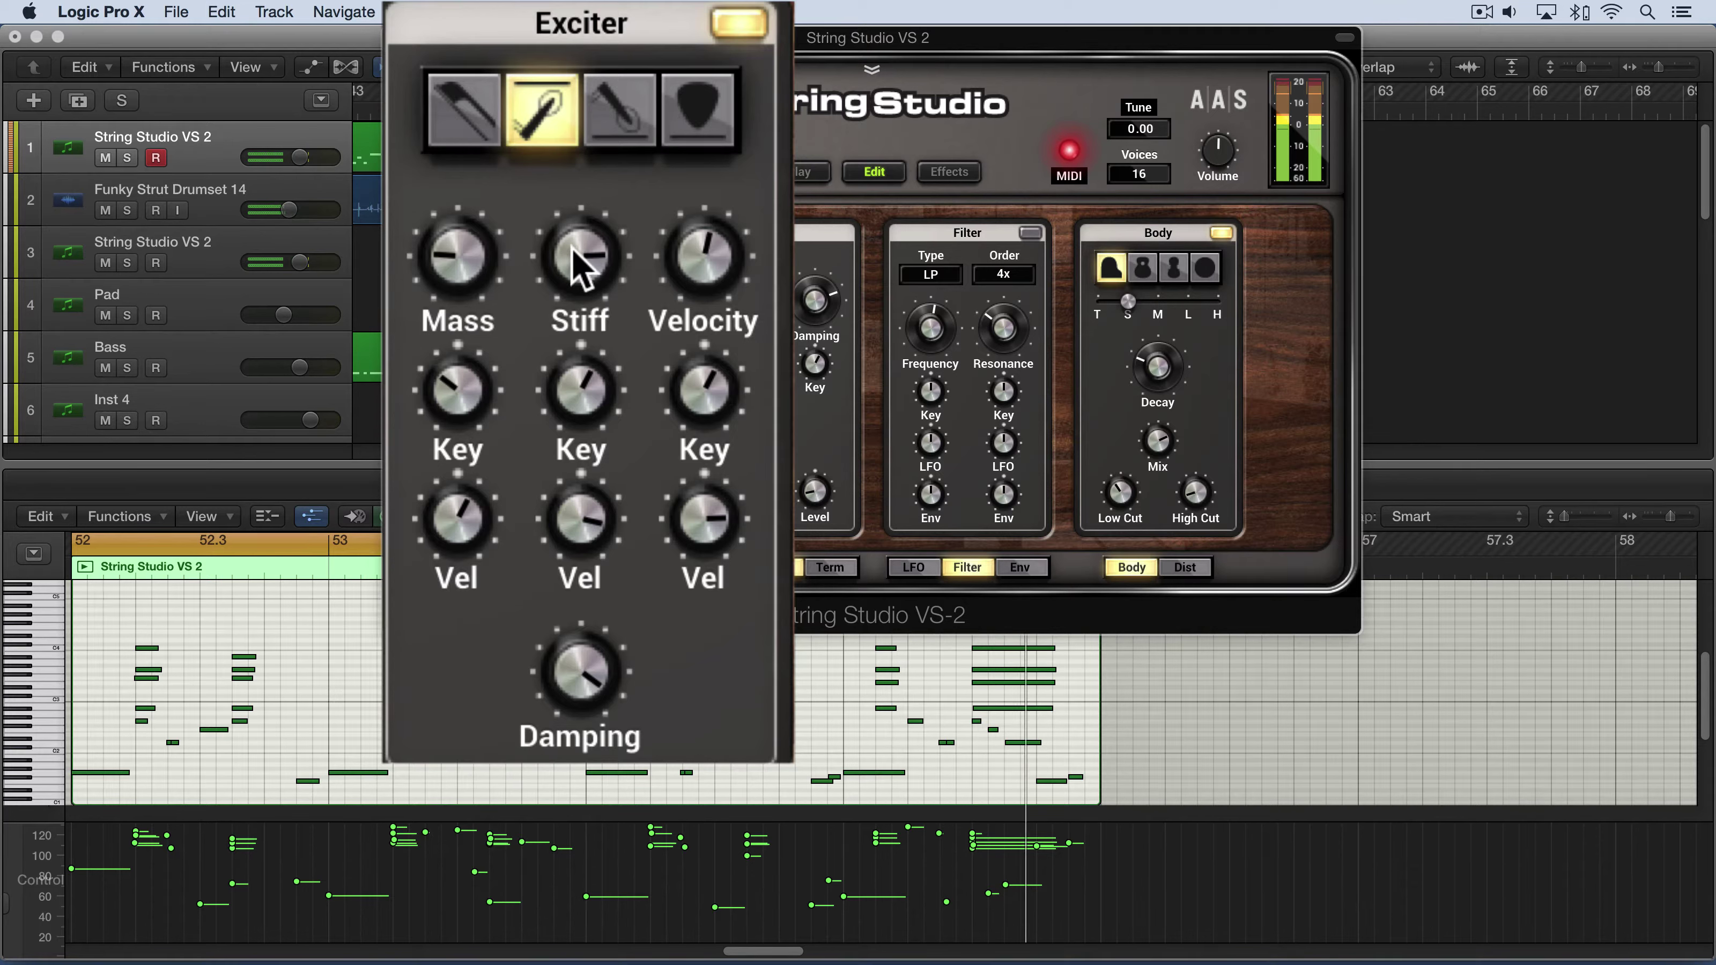
drag(575, 260, 574, 240)
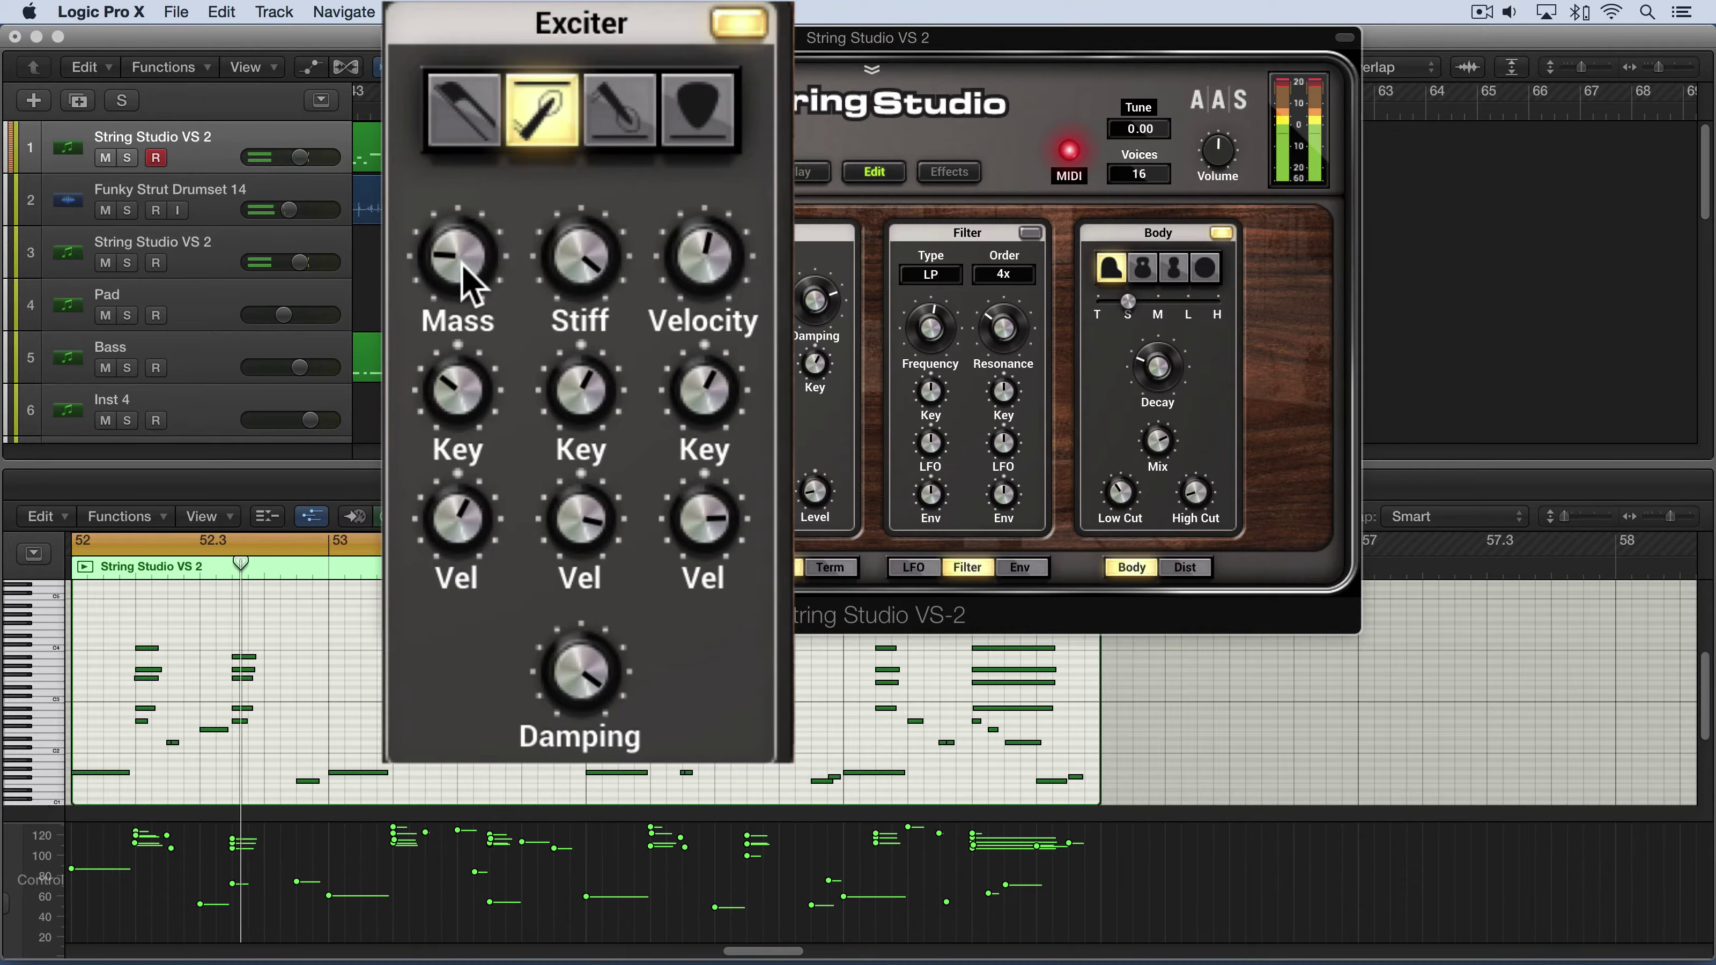
drag(462, 263, 461, 197)
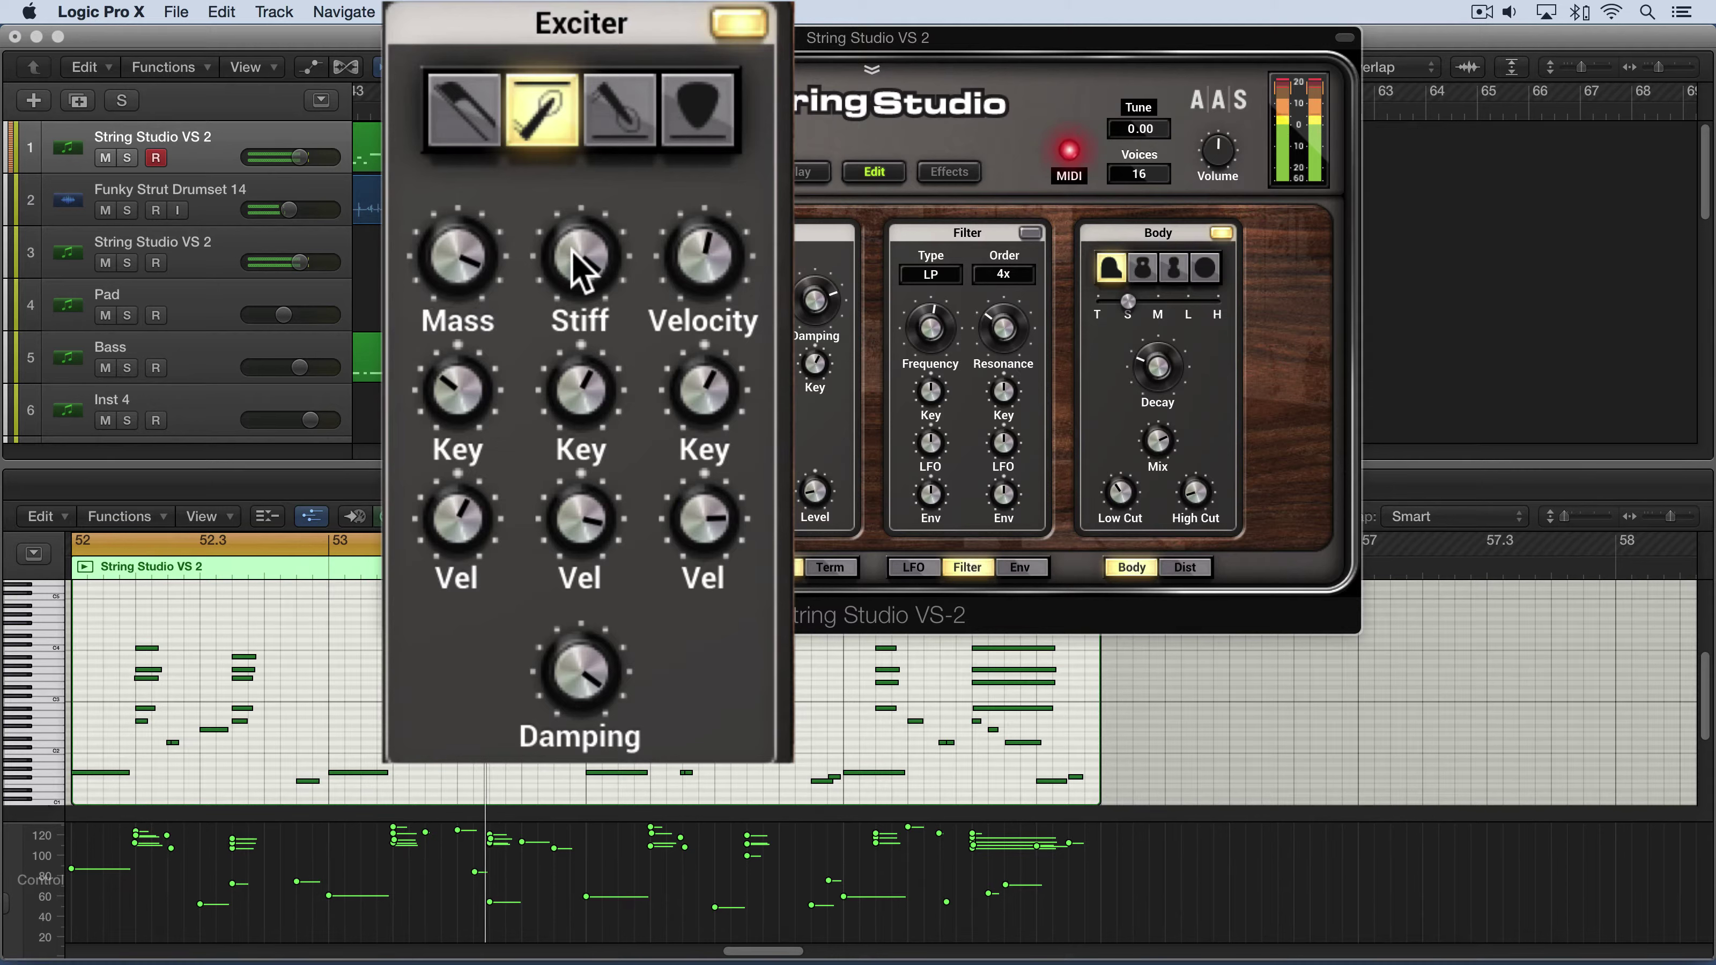
mouse_move(574, 269)
mouse_down()
mouse_move(574, 319)
mouse_move(576, 252)
mouse_up()
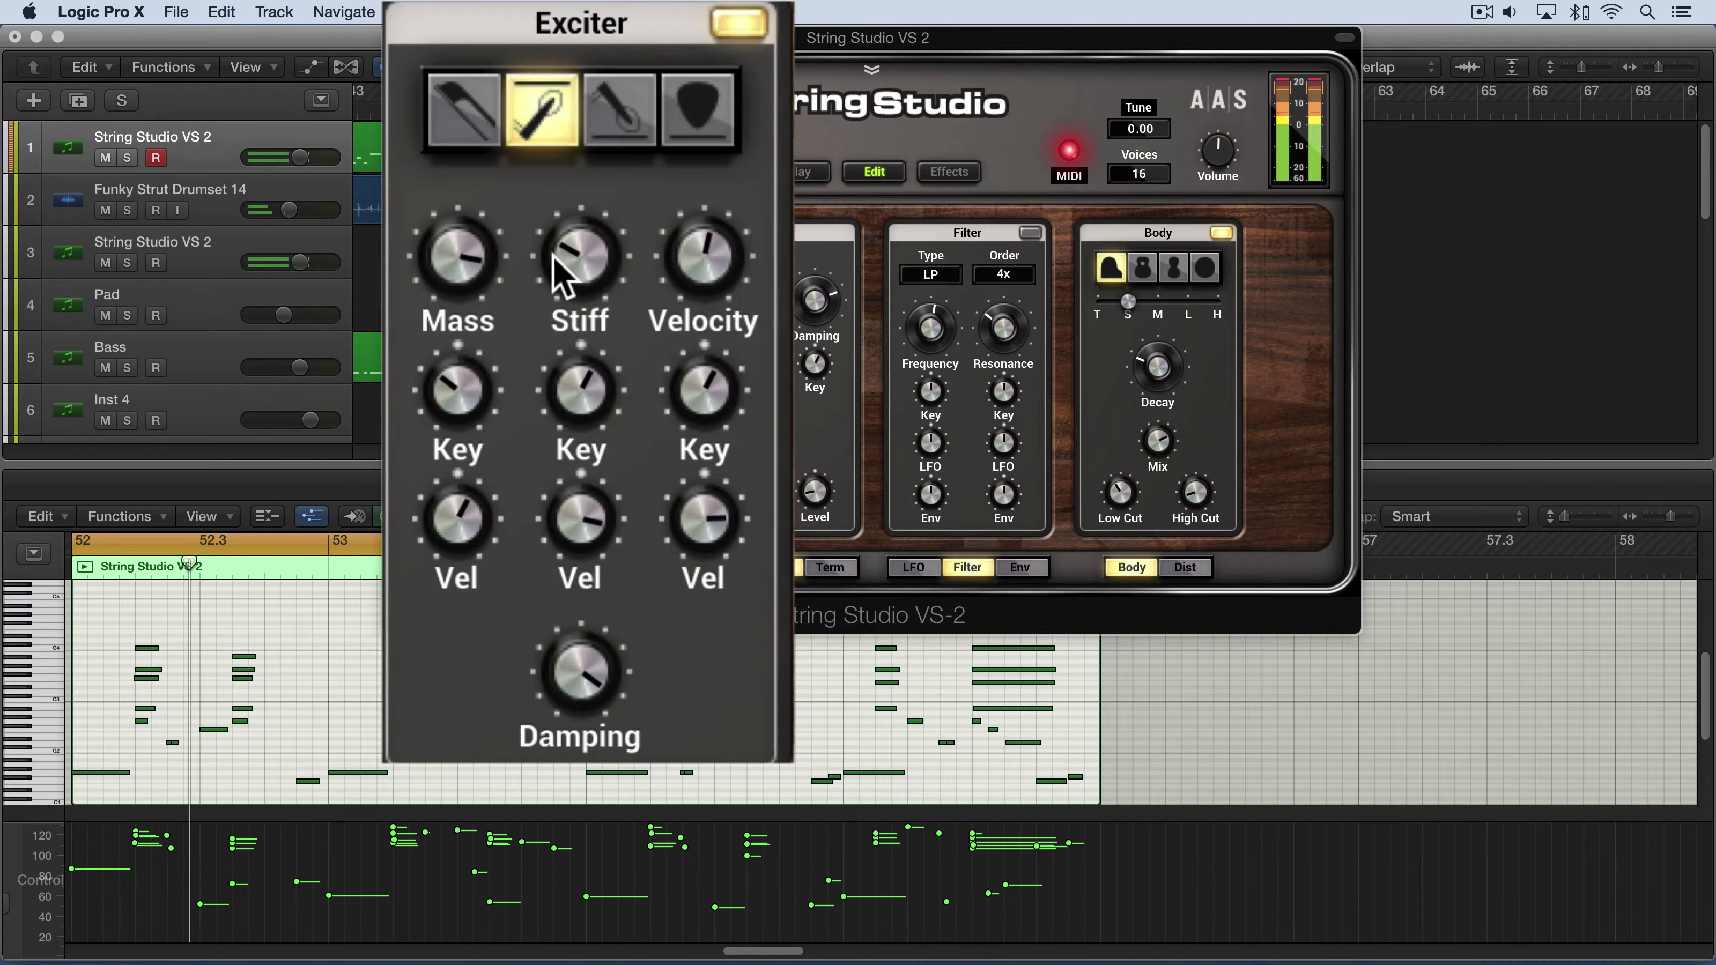
mouse_move(578, 260)
mouse_down()
mouse_move(578, 223)
mouse_move(583, 256)
mouse_up()
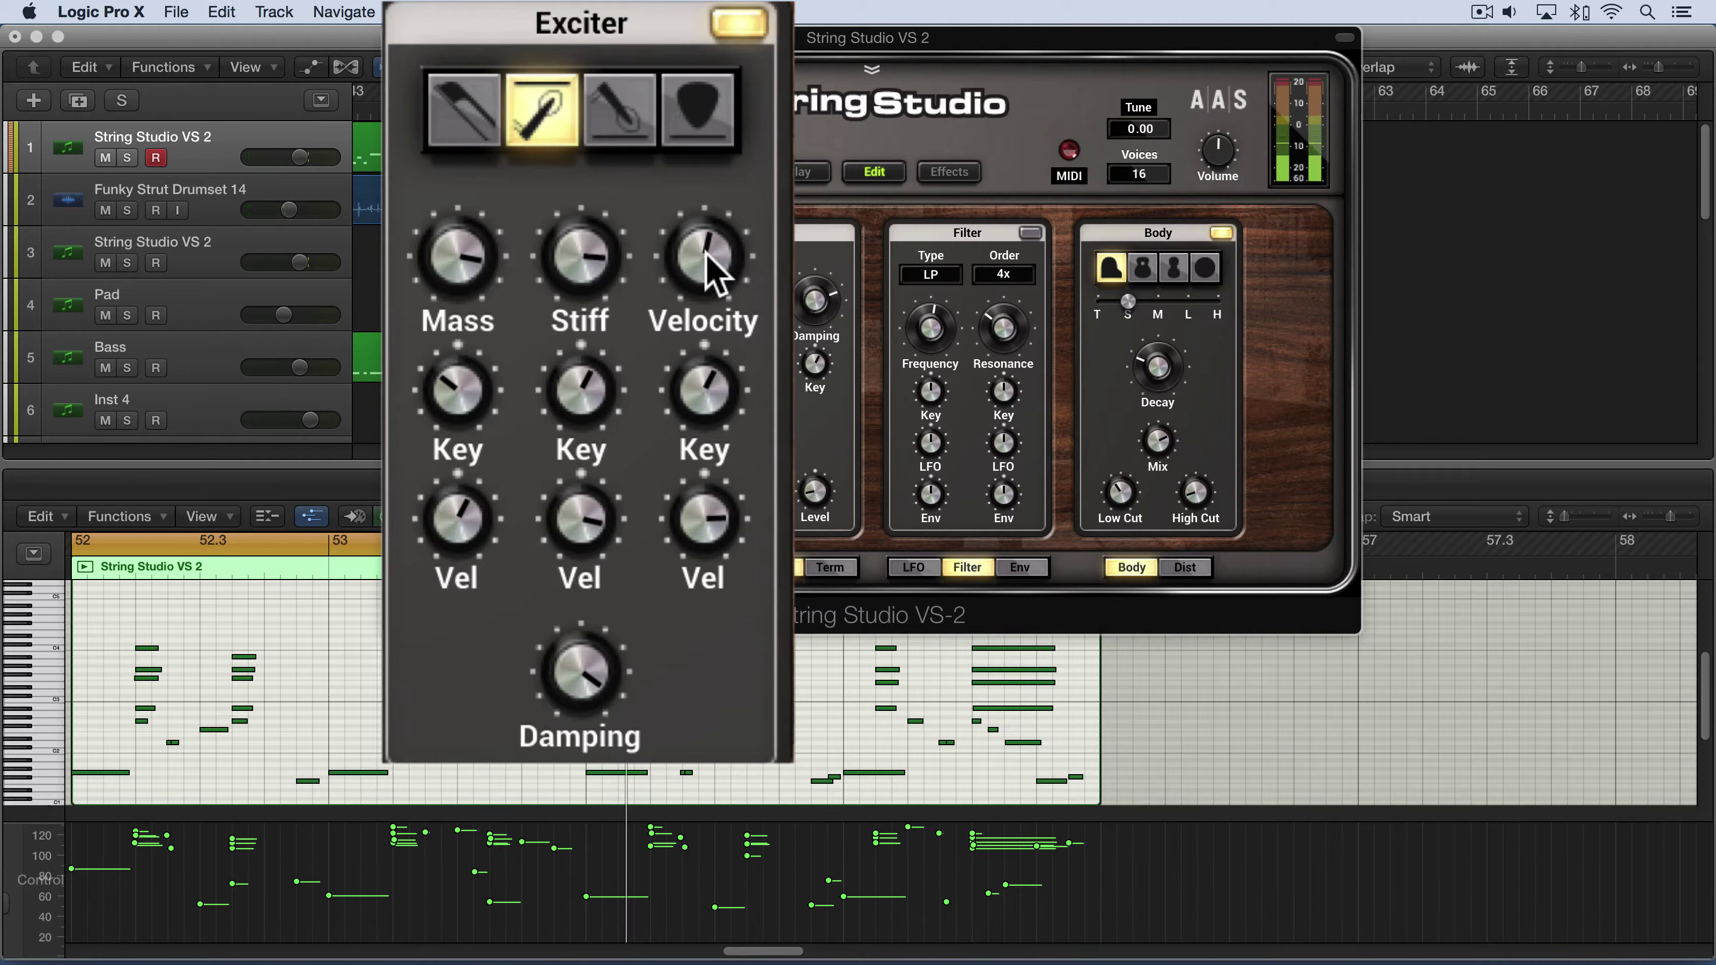
Adjust hammer Velocity to about 50% and bring Mass down to about 32%.
mouse_move(708, 260)
mouse_down()
mouse_move(708, 280)
mouse_move(708, 256)
mouse_up()
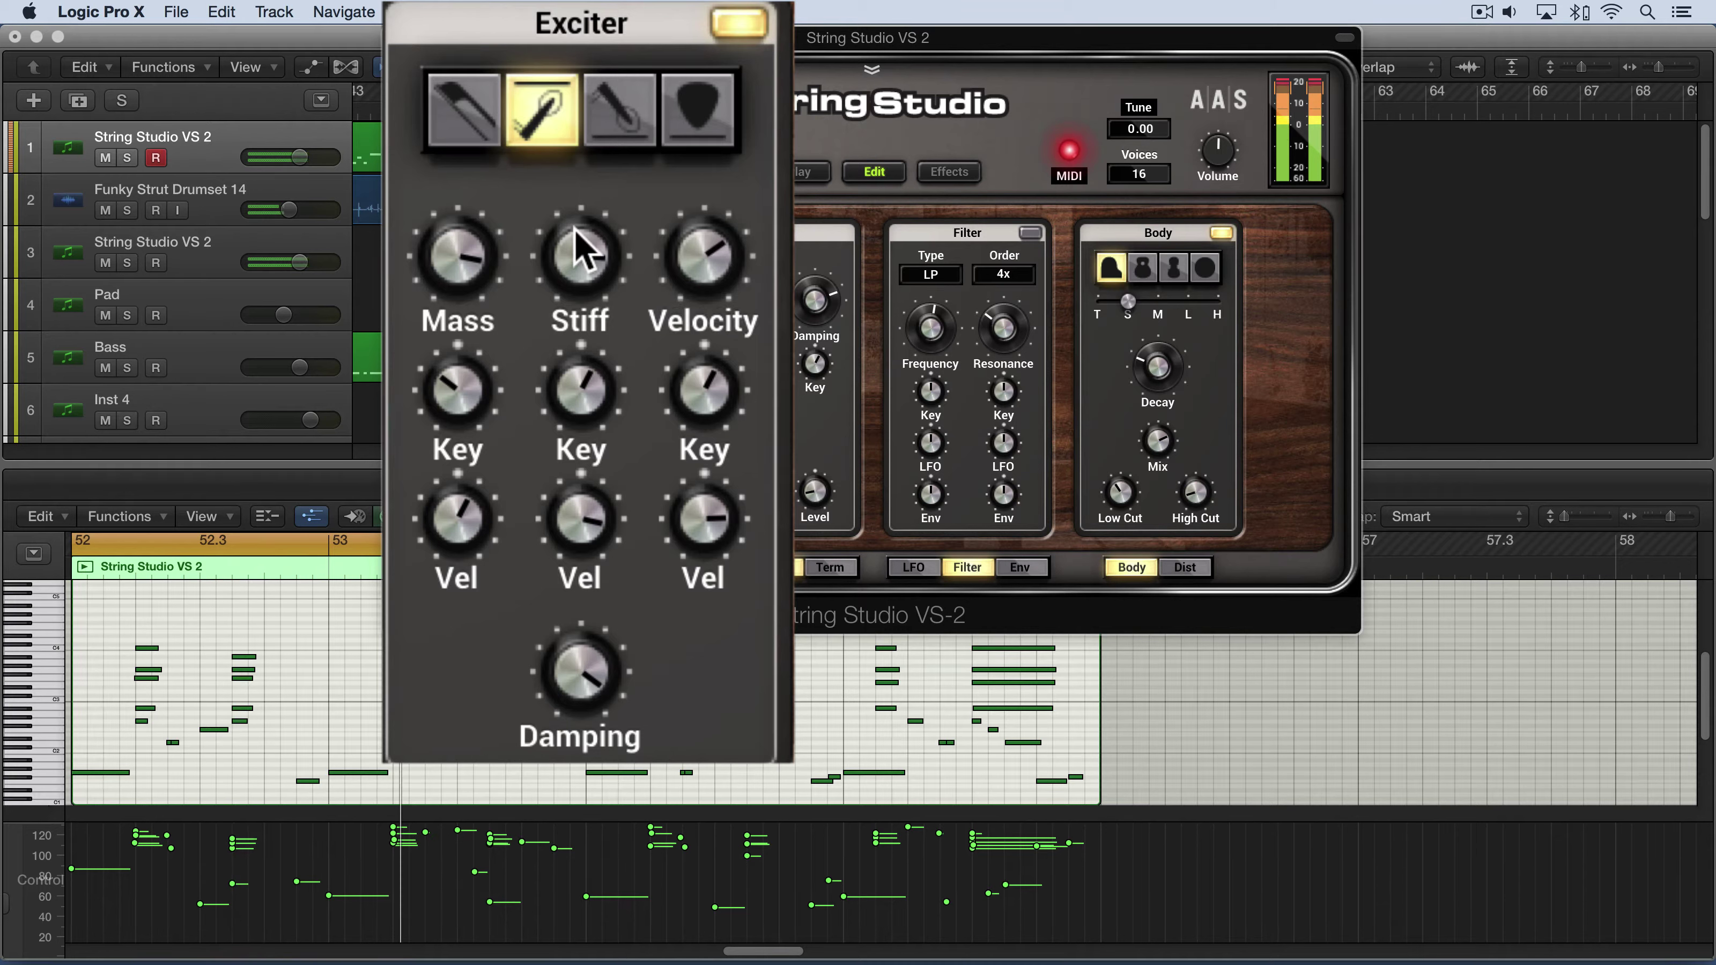
drag(578, 250, 577, 276)
drag(483, 238, 582, 236)
drag(672, 270, 718, 239)
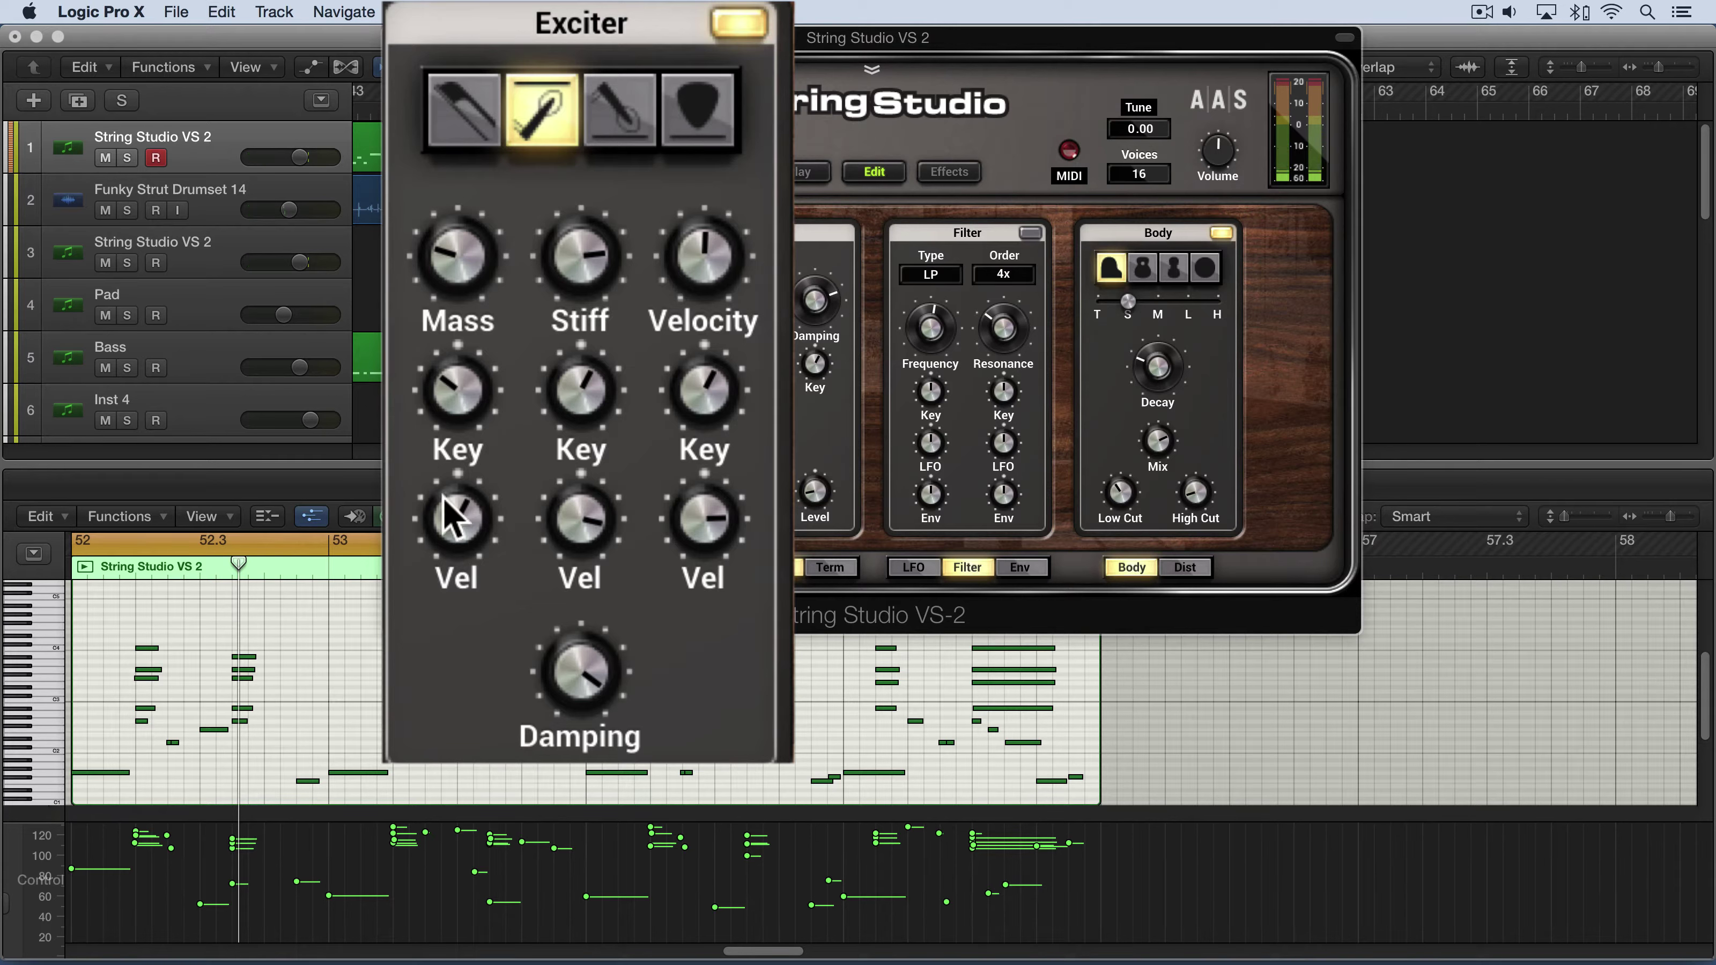
Refine the hammer's Stiff and Mass, leaving Velocity near 50.8%, then restart playback.
drag(618, 265, 619, 281)
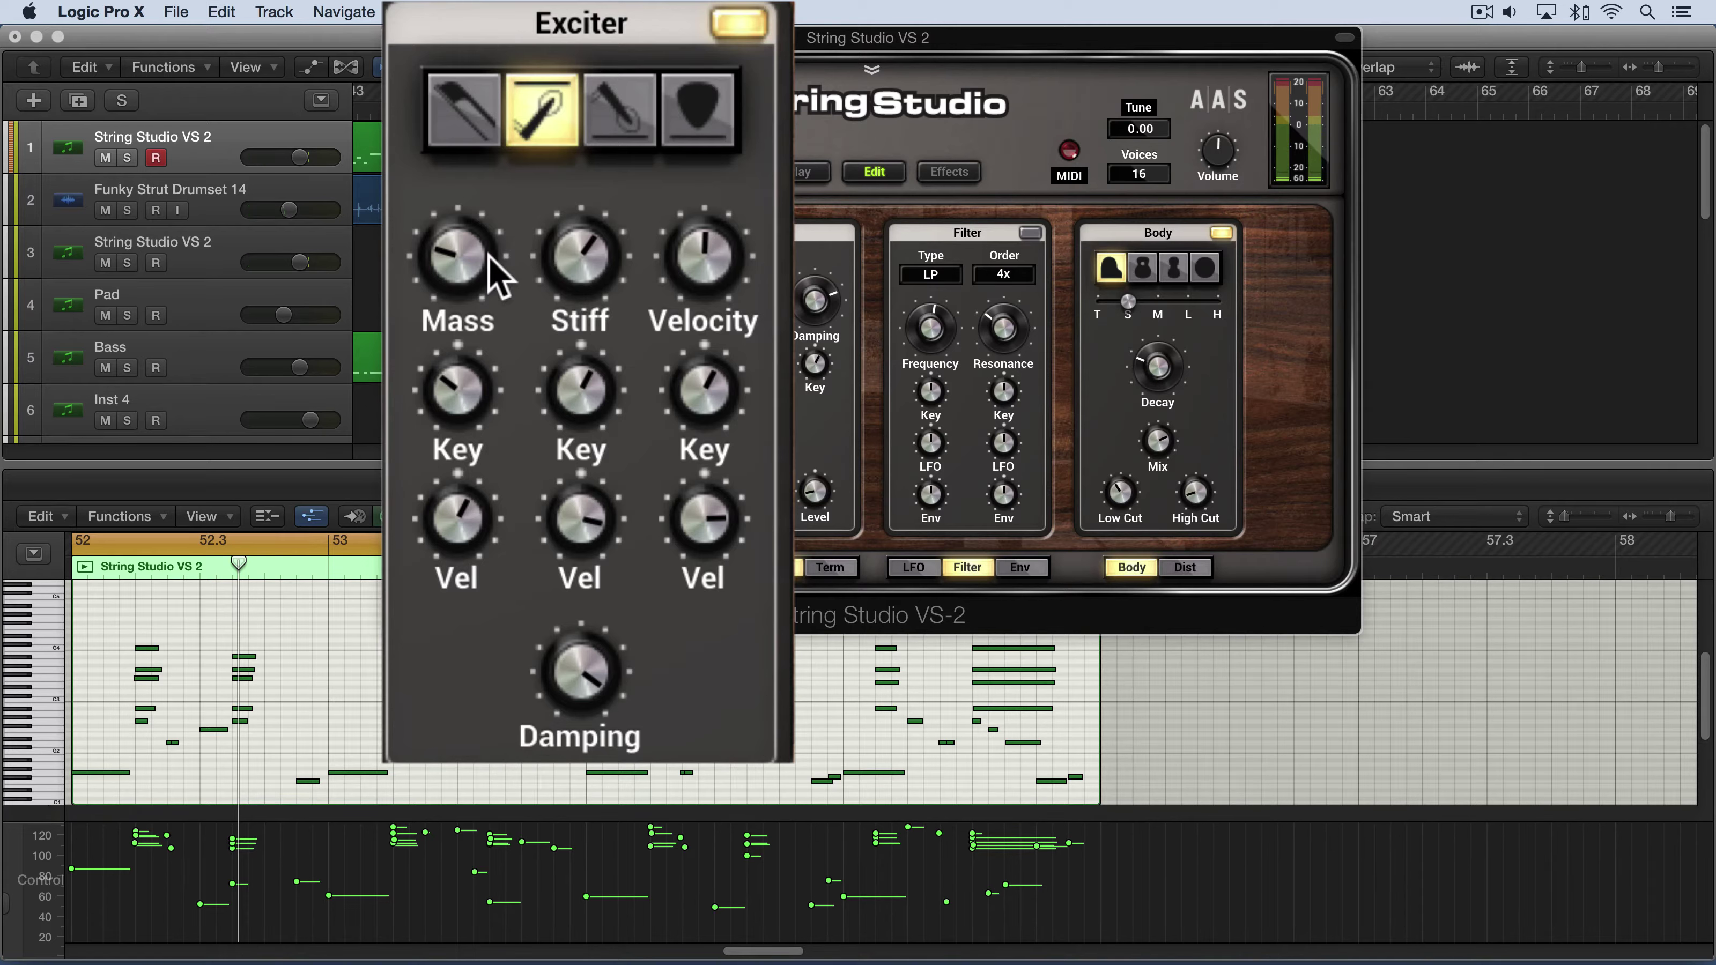
drag(457, 255, 457, 247)
drag(577, 262, 578, 256)
drag(697, 264, 575, 281)
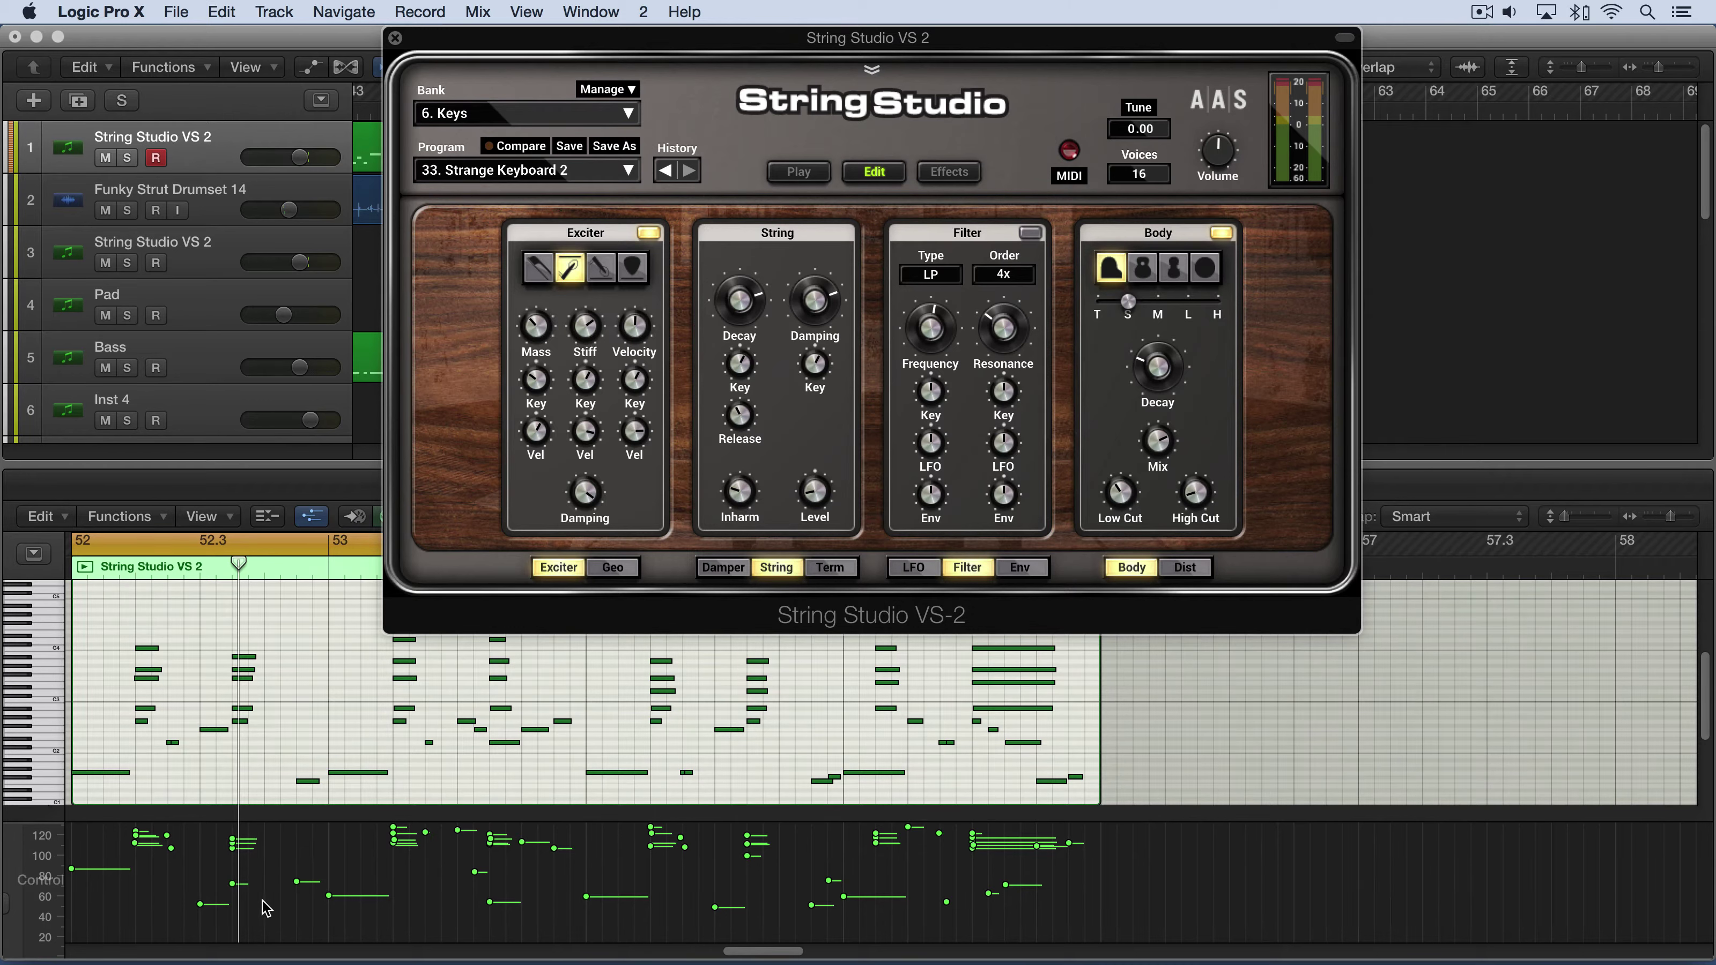
During playback, sweep Mass key tracking down, up to 4.00, then back near zero.
key(space)
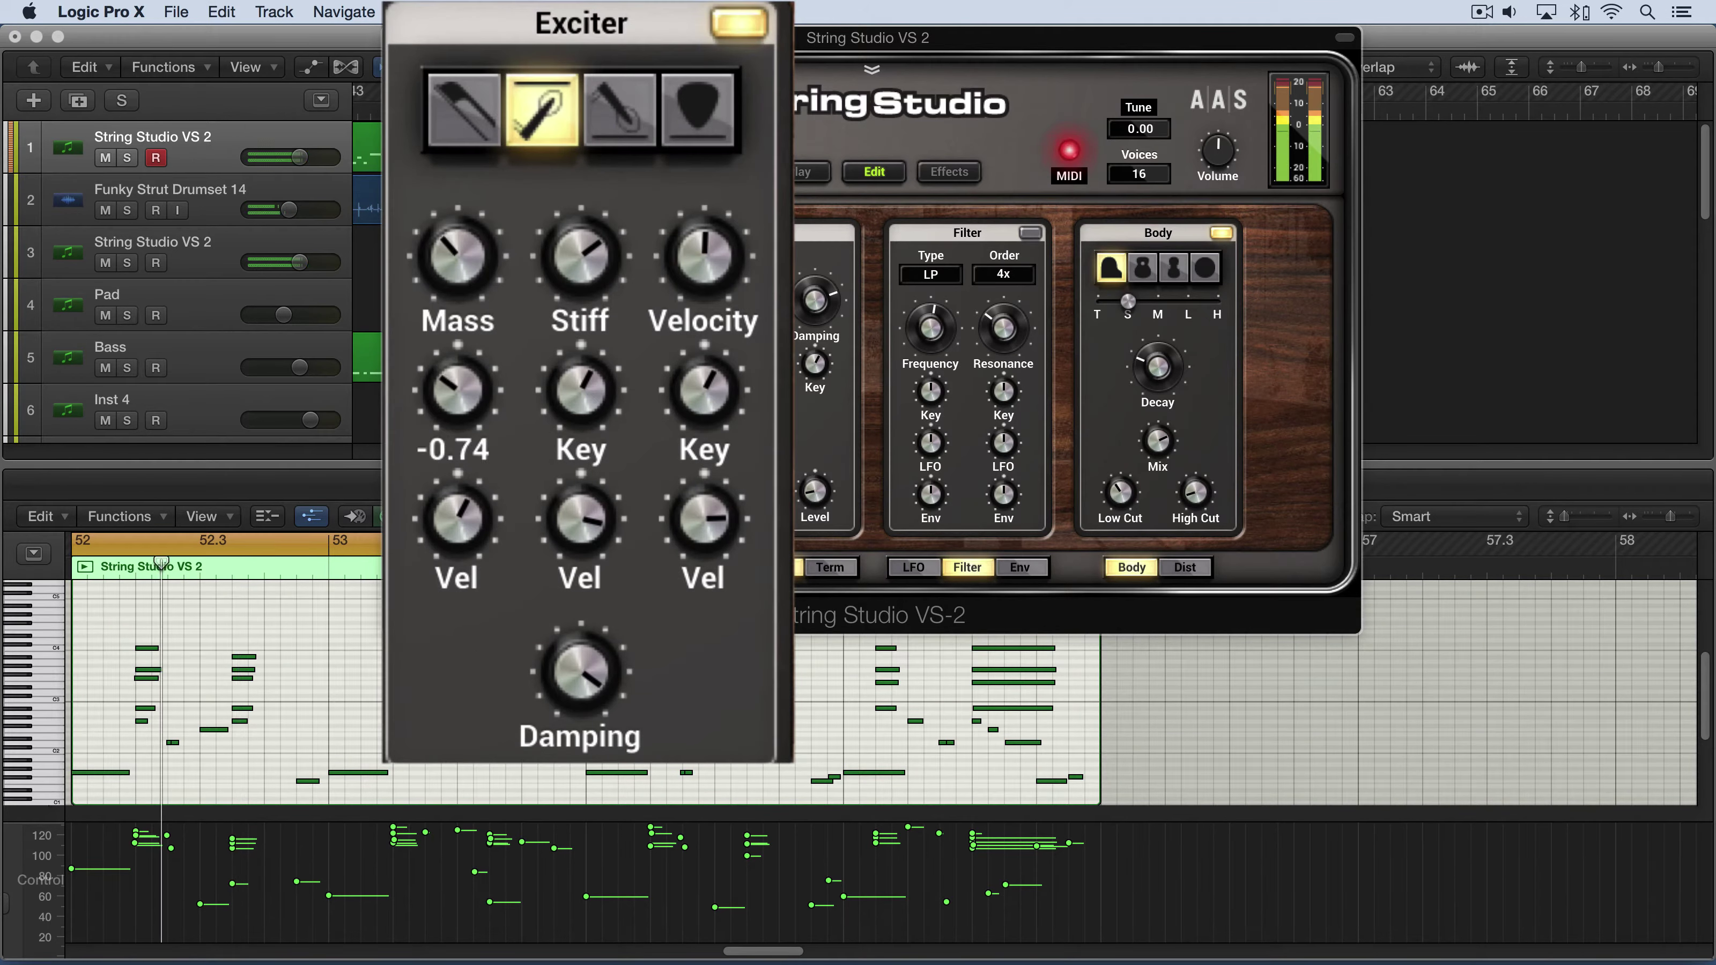
mouse_move(452, 369)
mouse_down()
mouse_move(452, 406)
mouse_move(447, 374)
mouse_up()
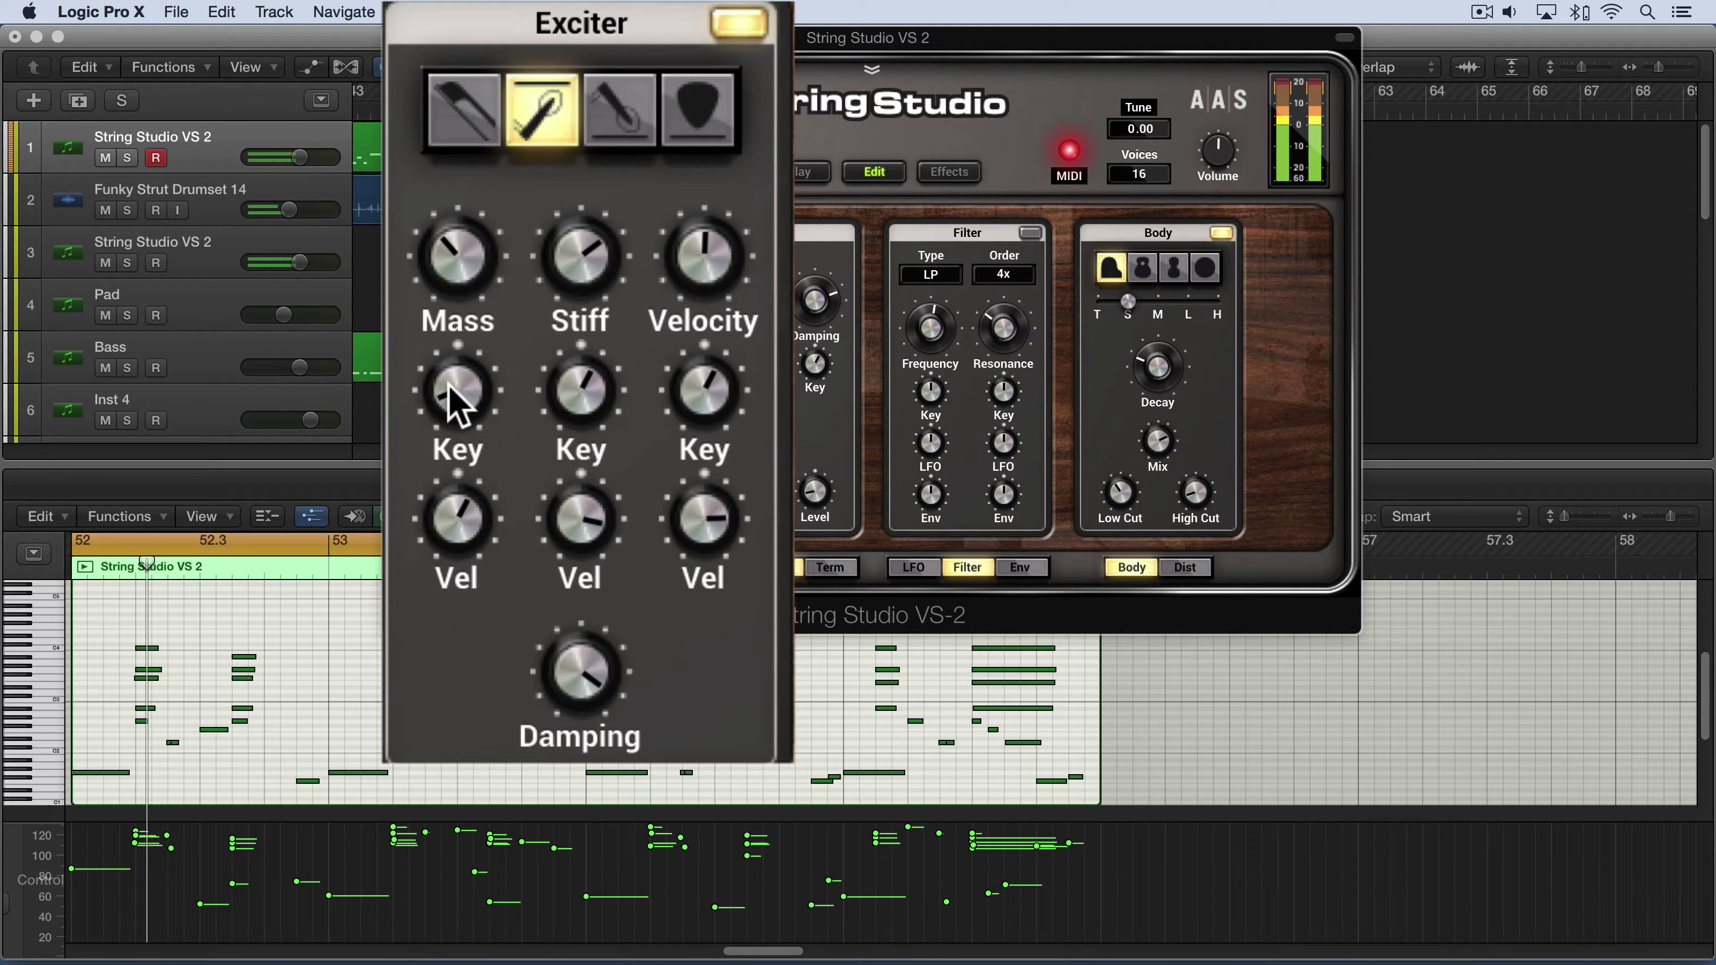
mouse_move(452, 399)
mouse_down()
mouse_move(451, 423)
mouse_move(458, 342)
mouse_move(467, 392)
mouse_up()
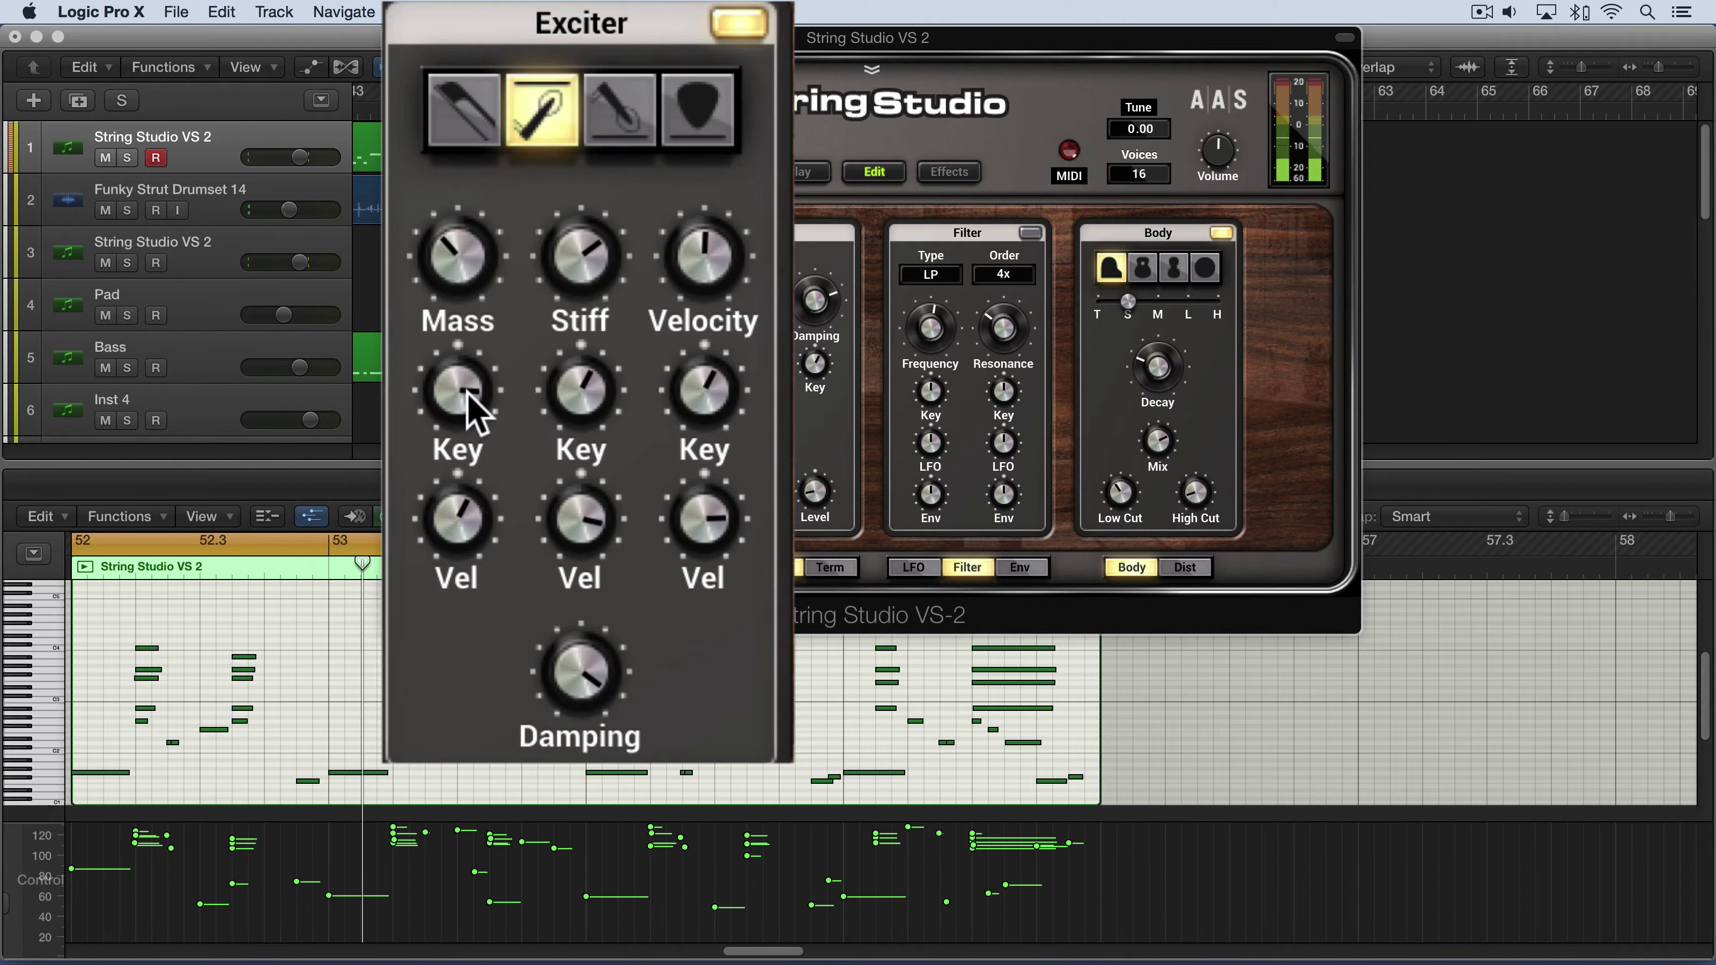
drag(467, 391, 467, 391)
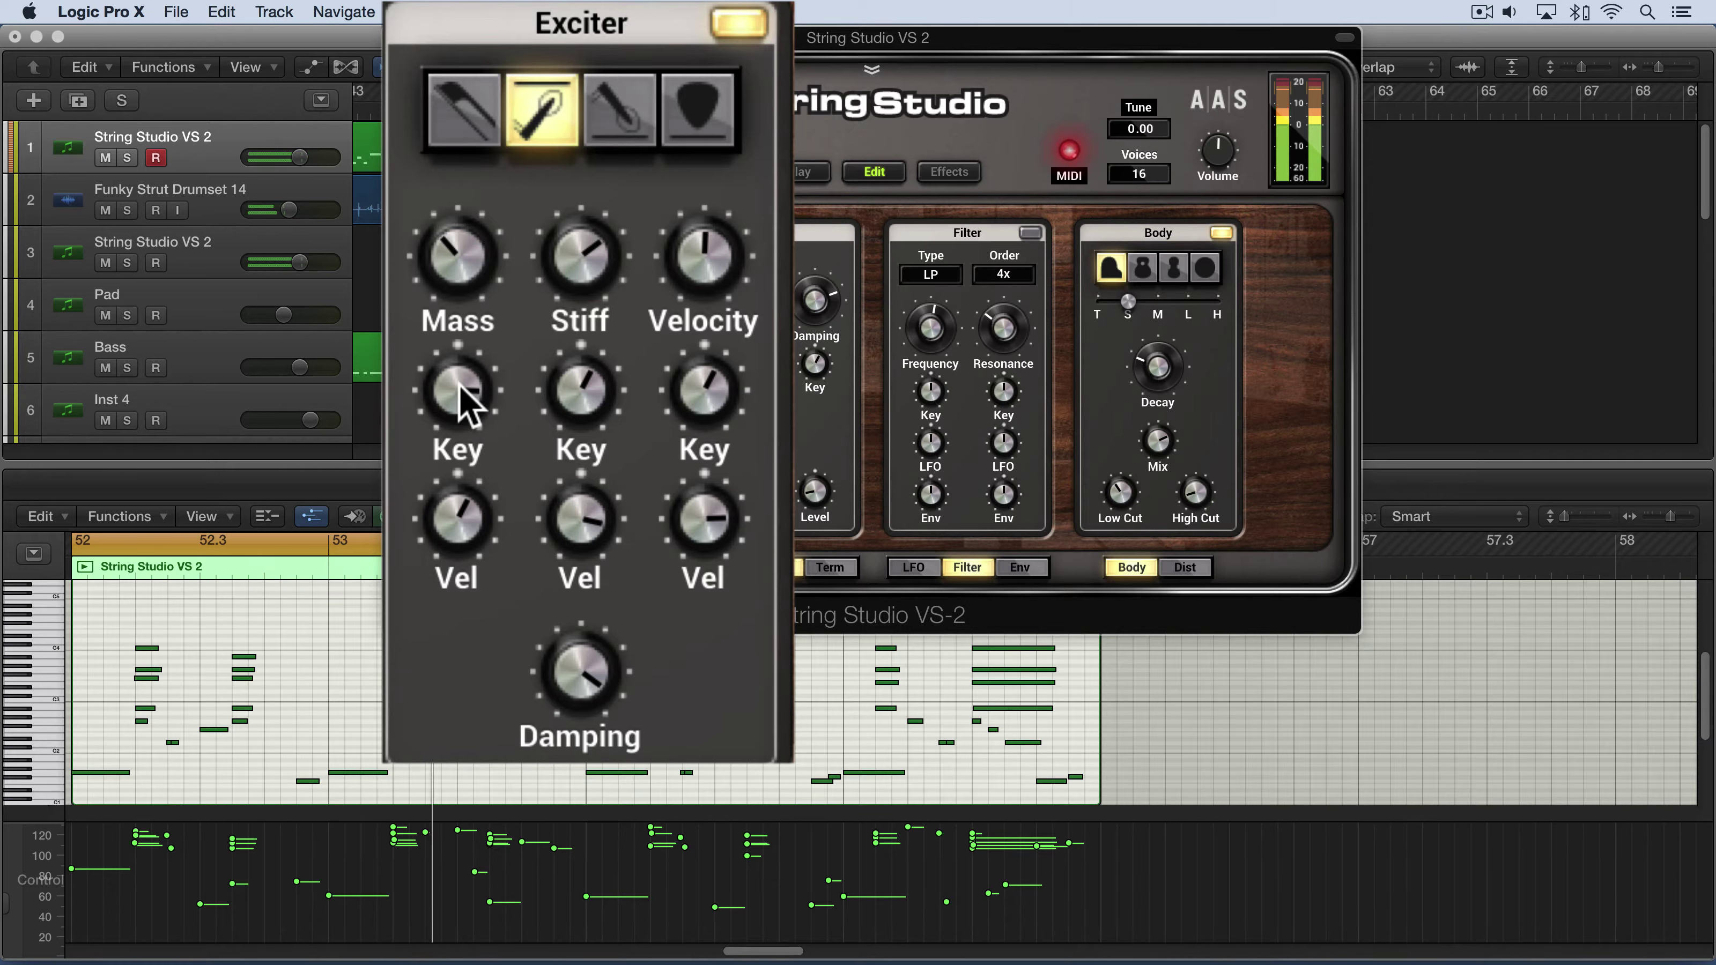
drag(460, 385, 461, 508)
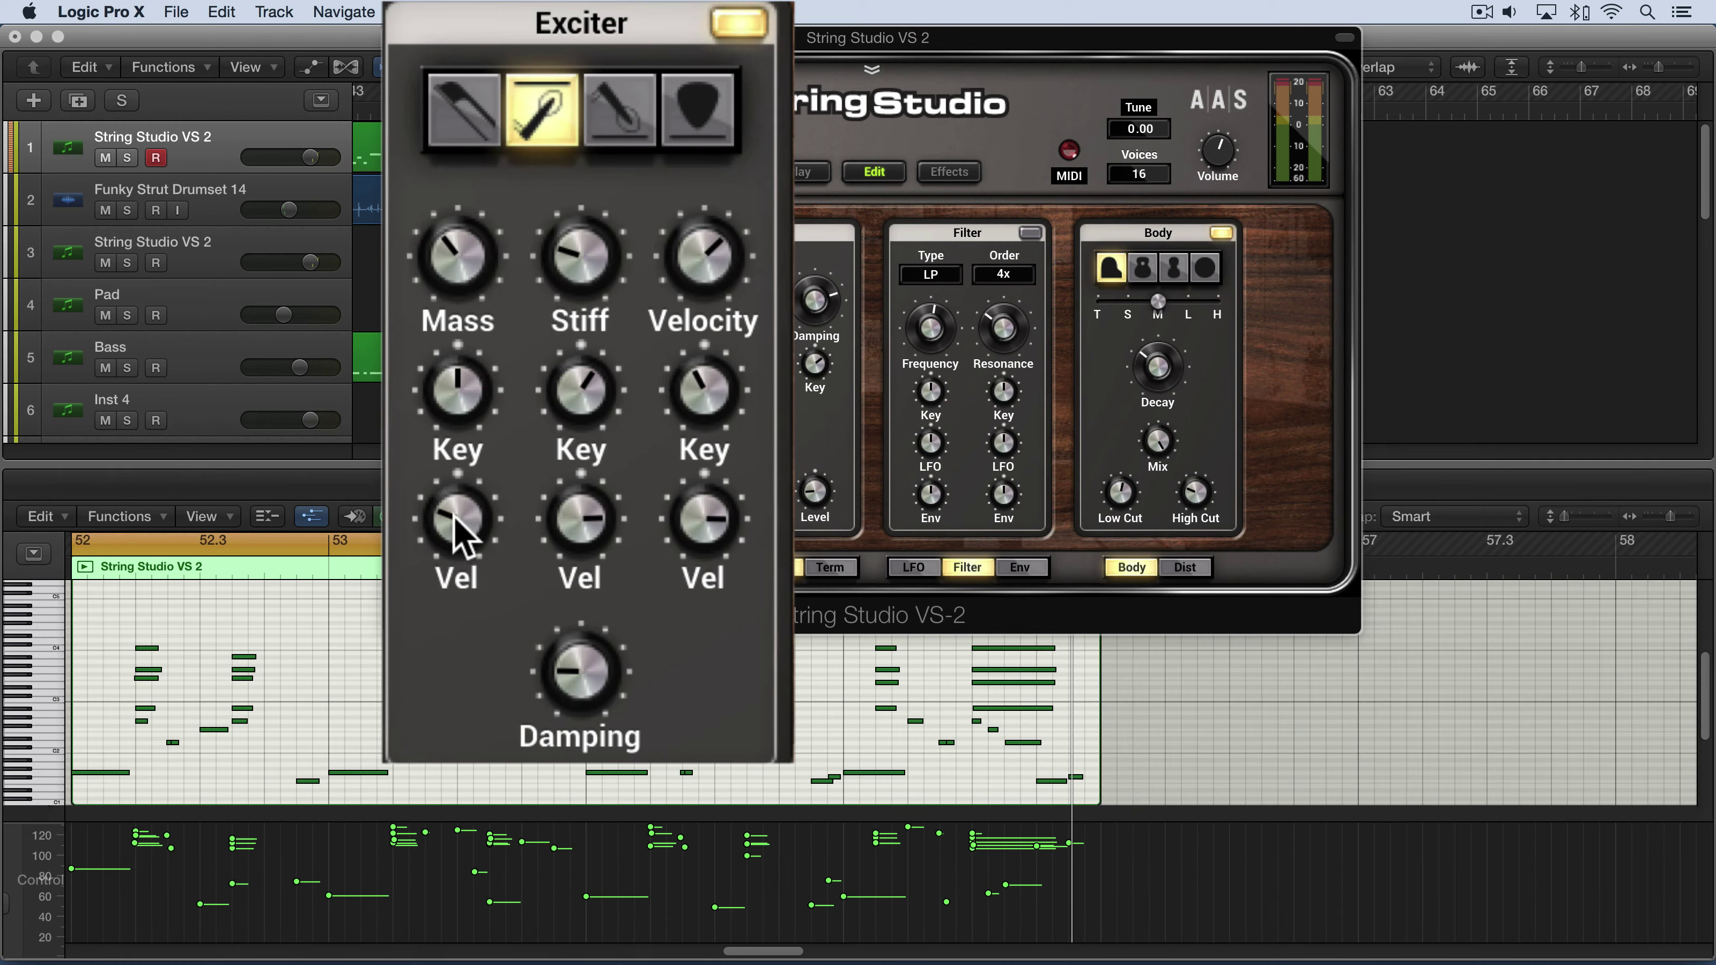
Sweep the Mass velocity sensitivity through 4.60, about -6 and about 6.5.
drag(453, 515, 453, 536)
drag(451, 240, 451, 242)
drag(458, 519, 458, 527)
drag(450, 522, 450, 493)
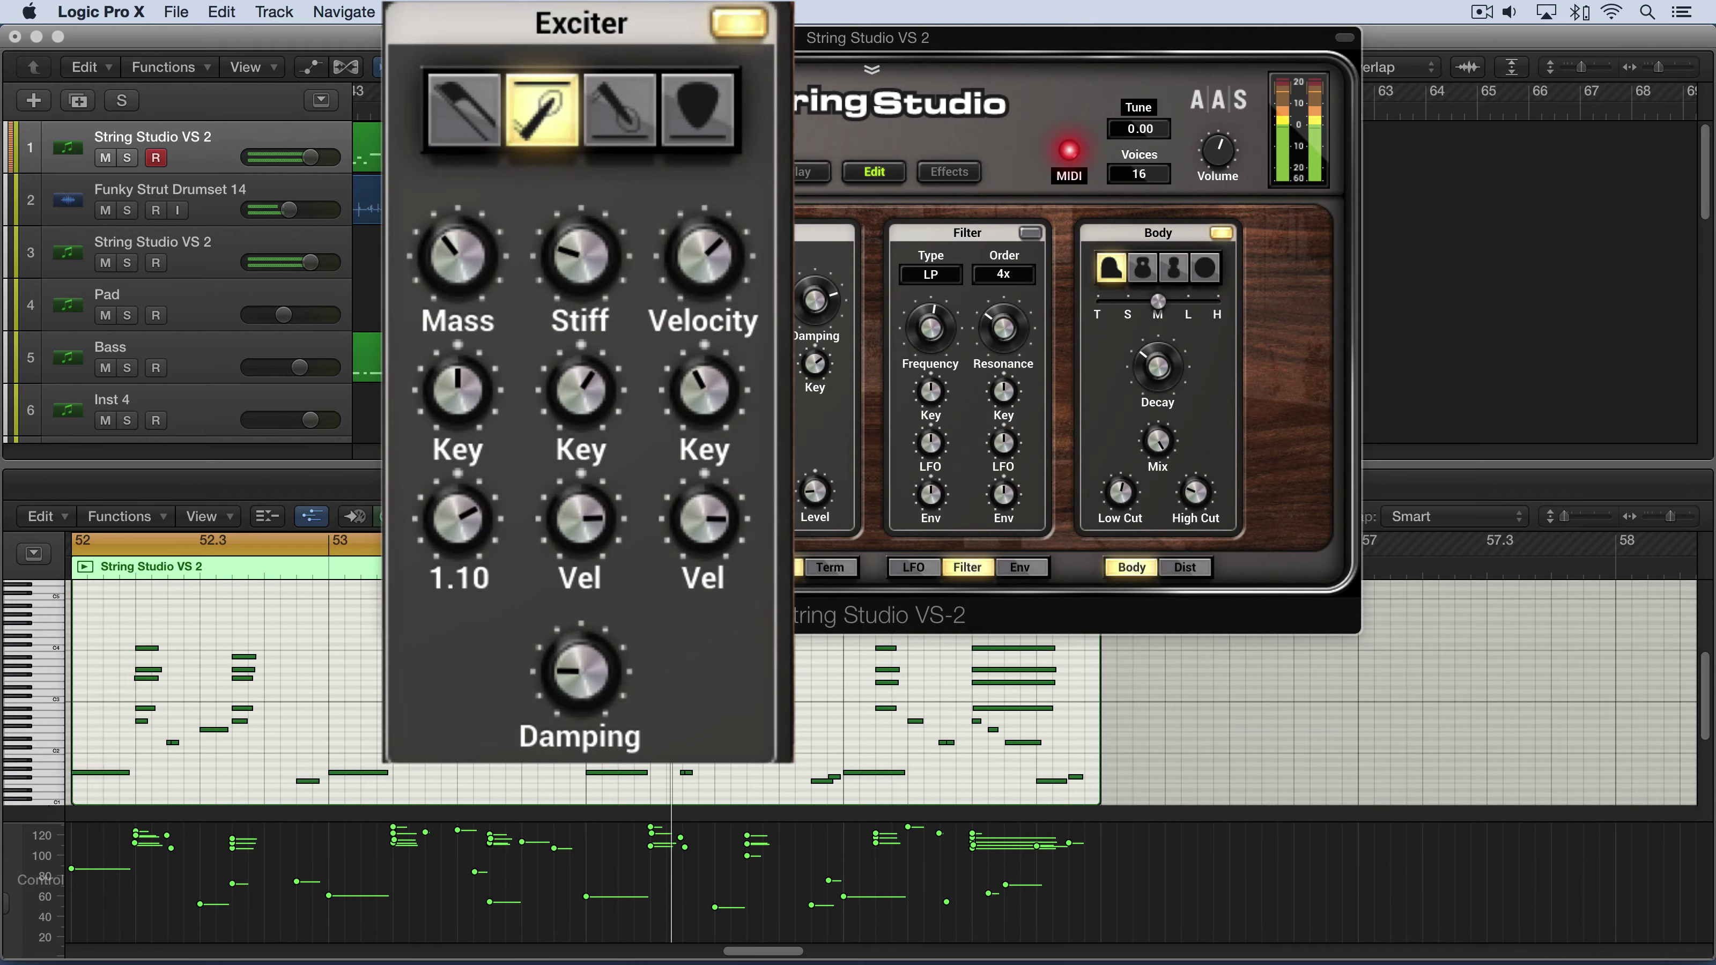
mouse_move(457, 519)
mouse_down()
mouse_move(457, 473)
mouse_move(476, 639)
mouse_move(473, 535)
mouse_up()
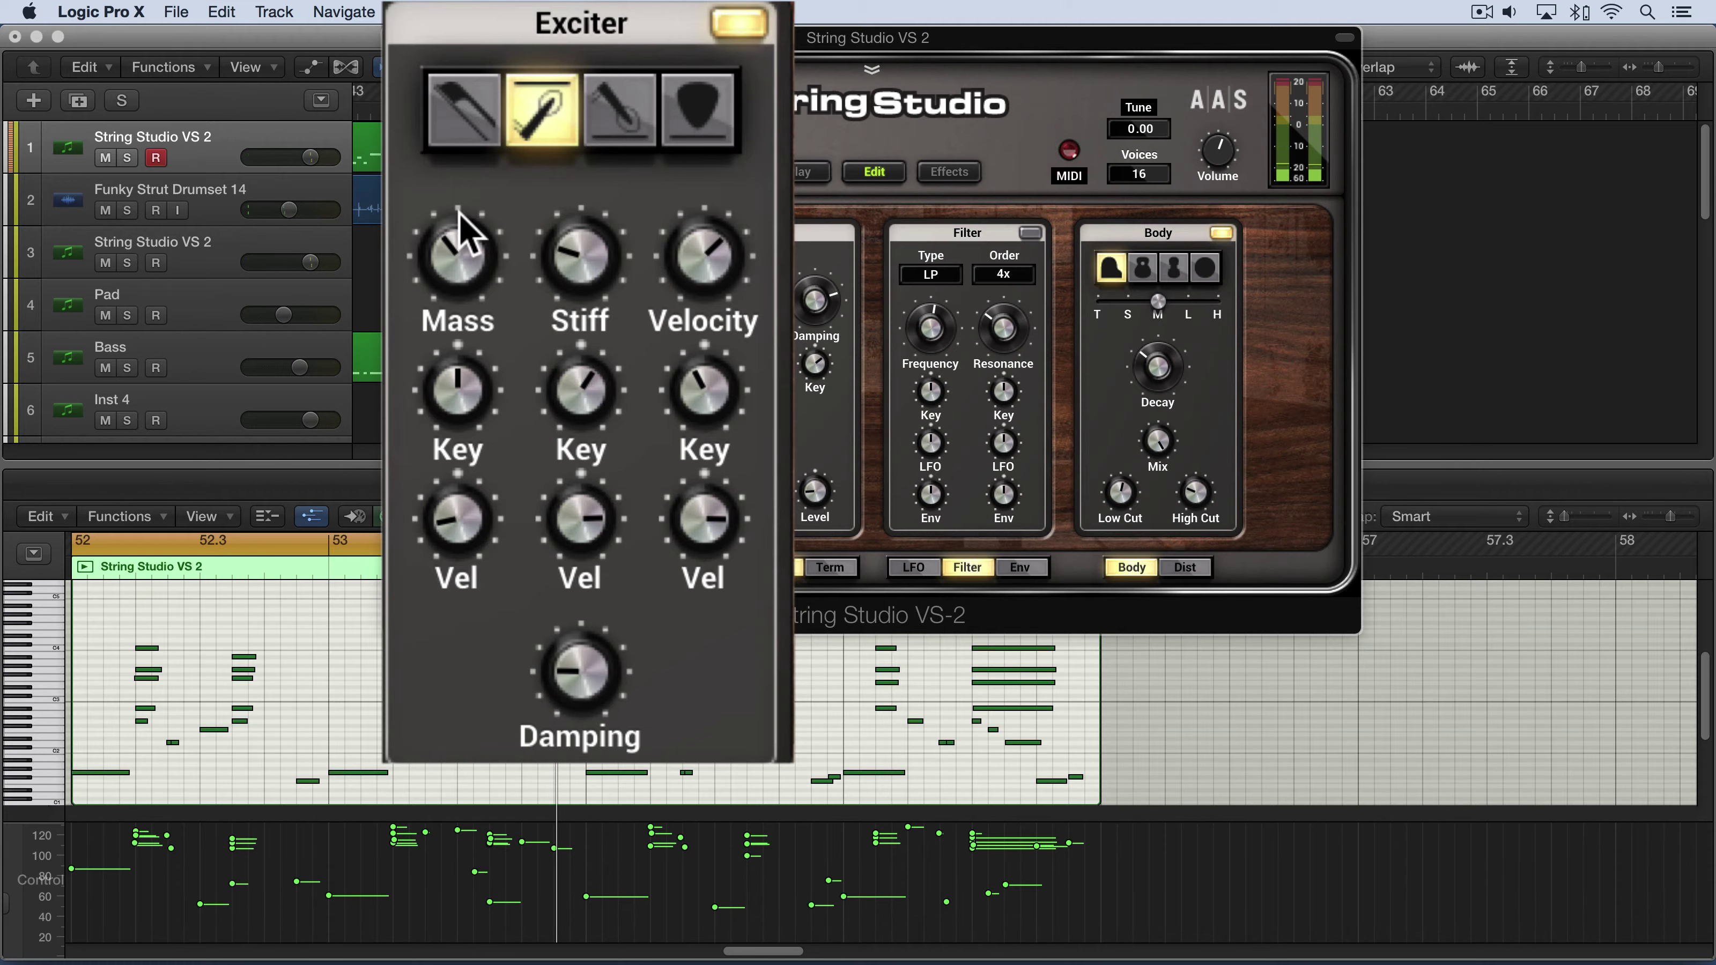
Raise exciter Mass to about 63% and bring its velocity sensitivity back near zero.
drag(483, 249, 482, 206)
click(451, 515)
mouse_move(451, 516)
mouse_down()
mouse_move(451, 473)
mouse_move(451, 512)
mouse_up()
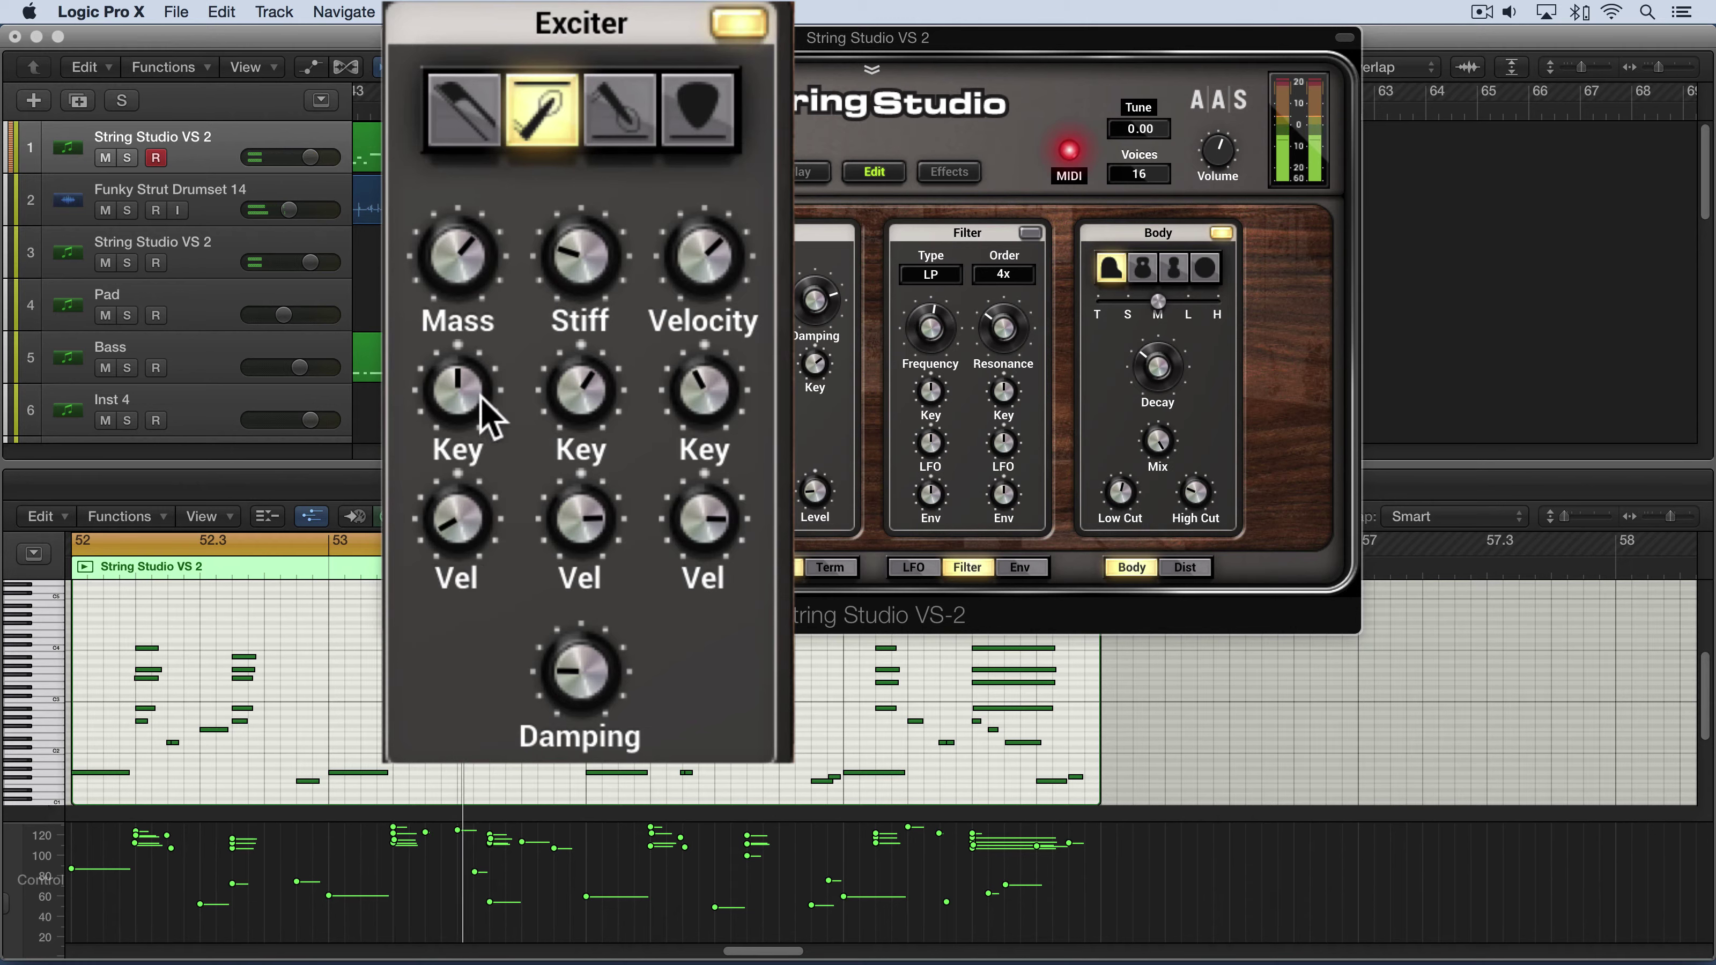
Settle the exciter Mass at about 52%.
drag(459, 253, 460, 264)
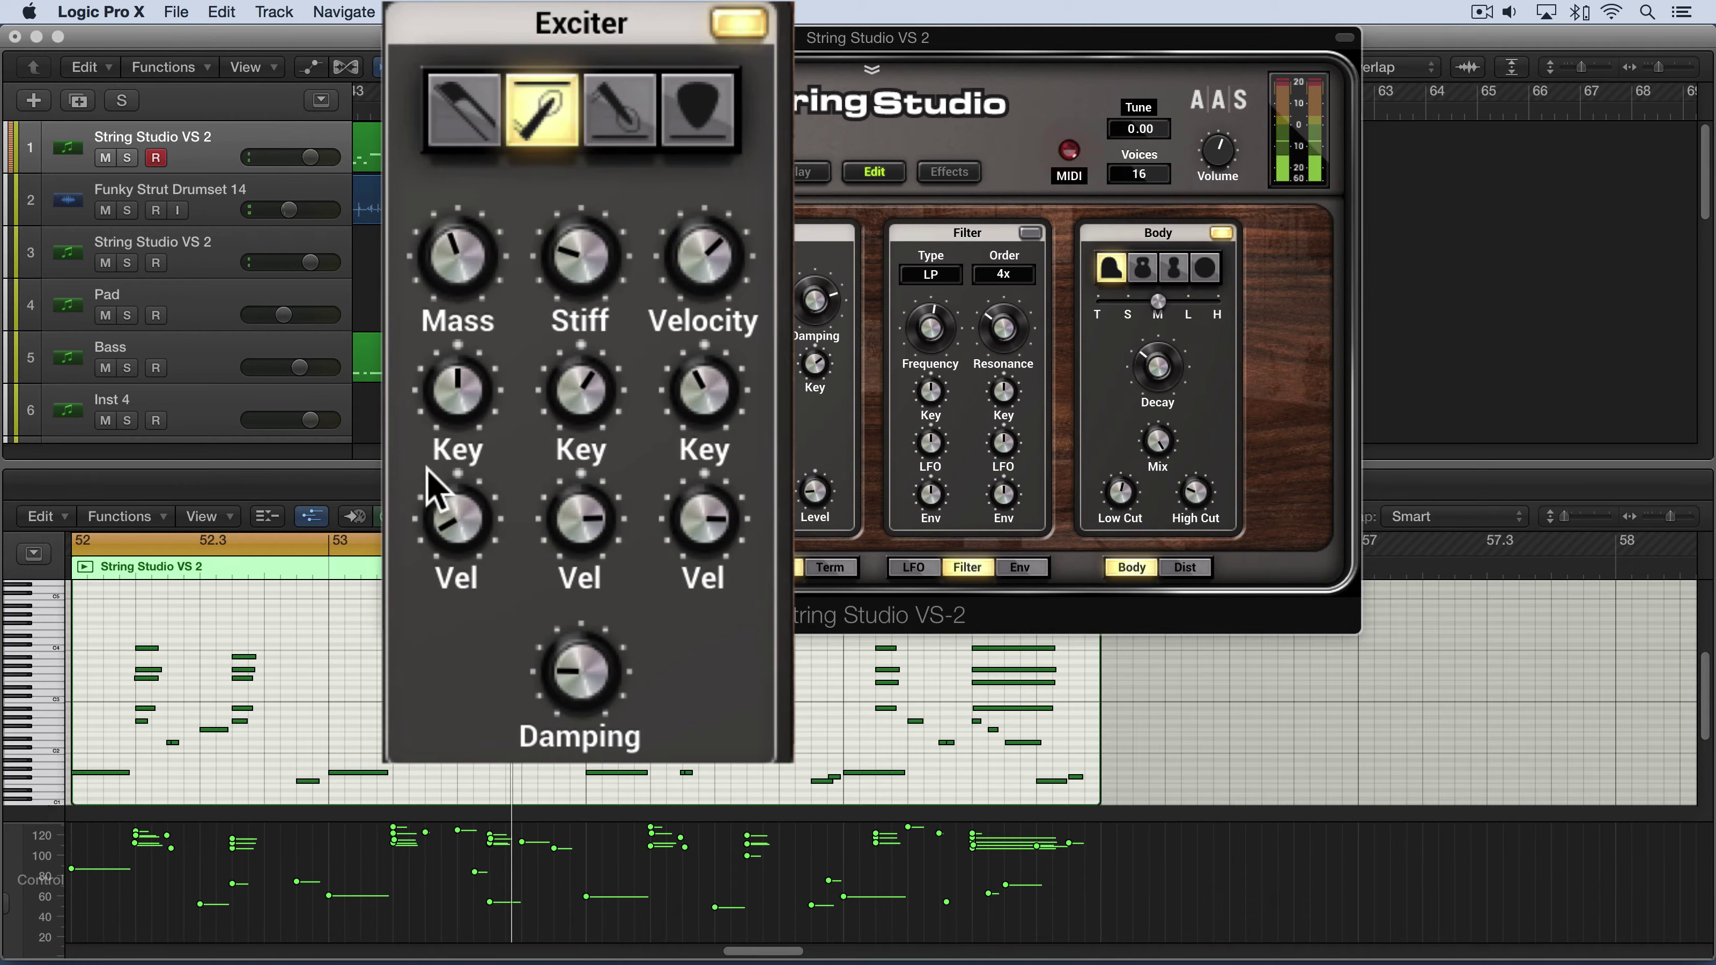
drag(447, 498, 447, 473)
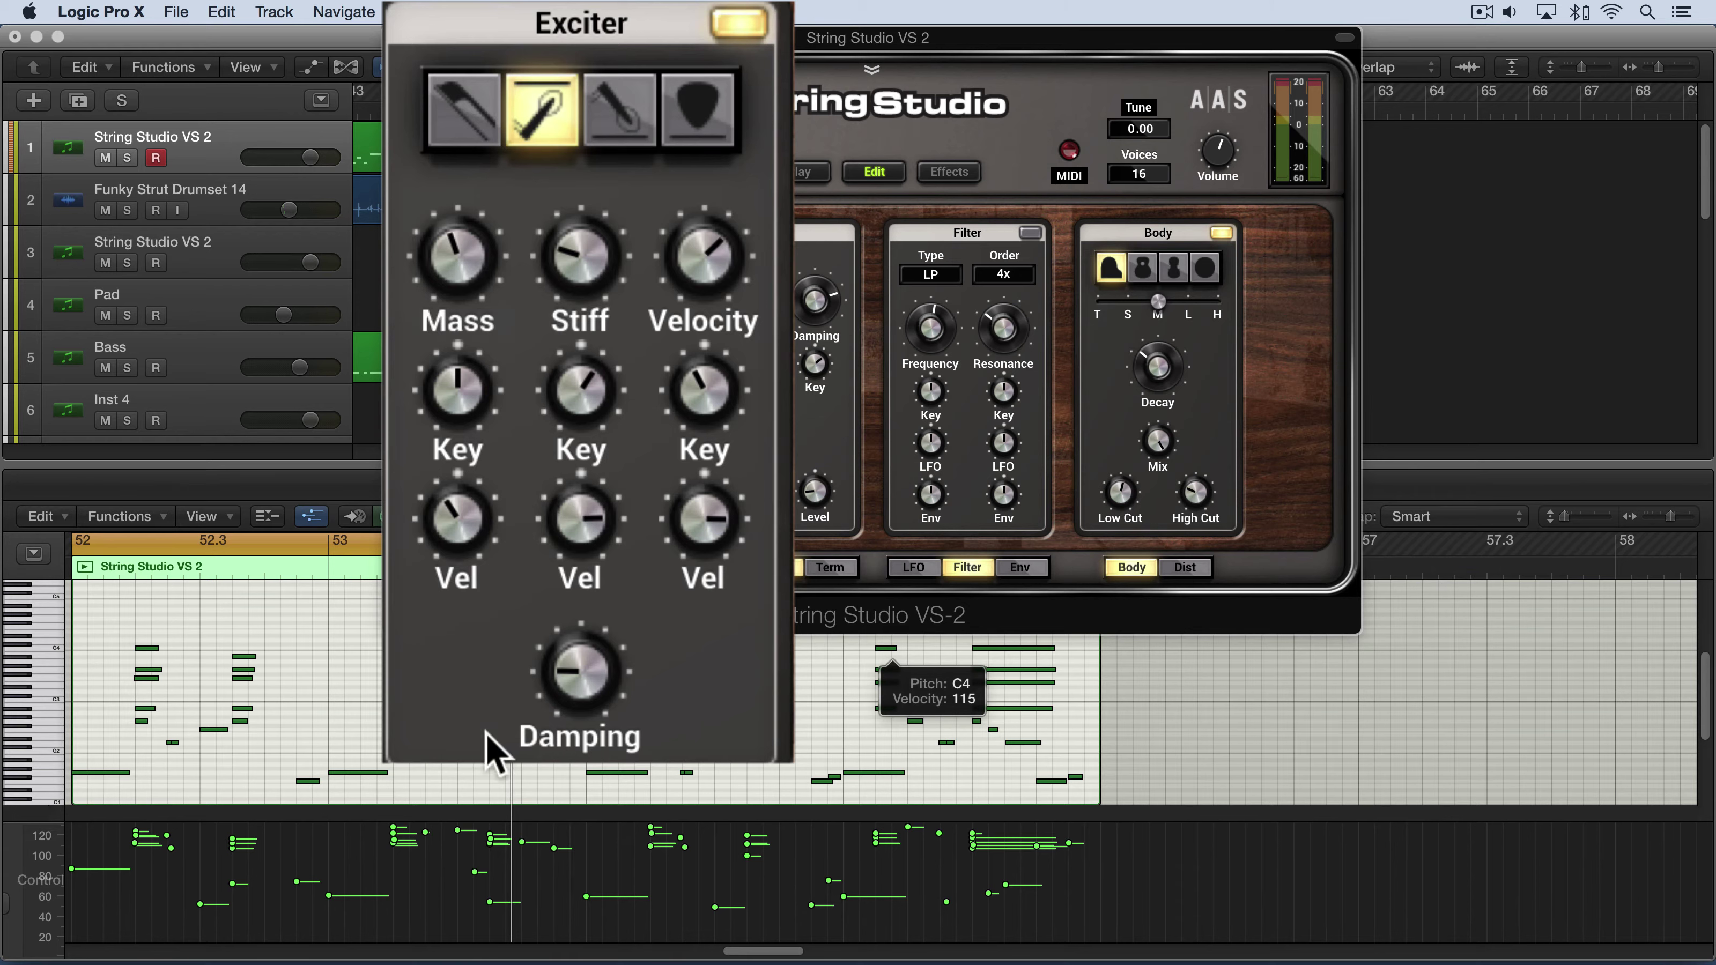
drag(452, 253, 460, 359)
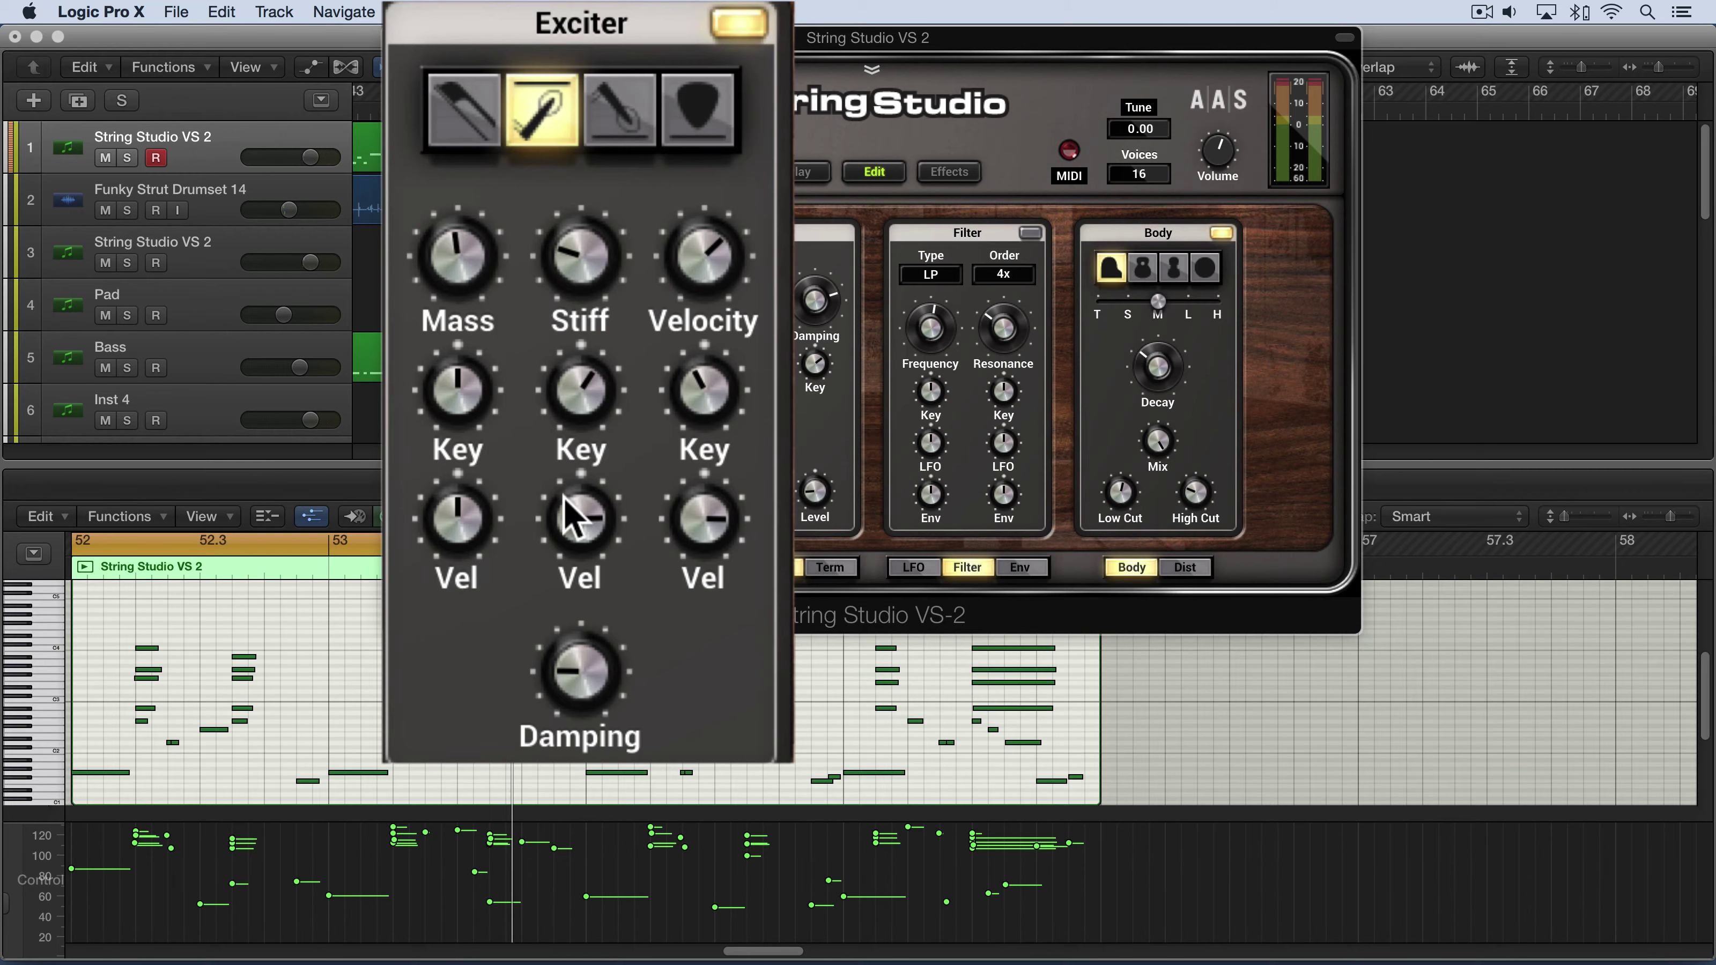
Zero Stiff velocity sensitivity and sweep Stiff key tracking to -7.54, then back near zero.
drag(564, 496, 566, 542)
drag(570, 417, 573, 375)
key(space)
drag(572, 391, 574, 464)
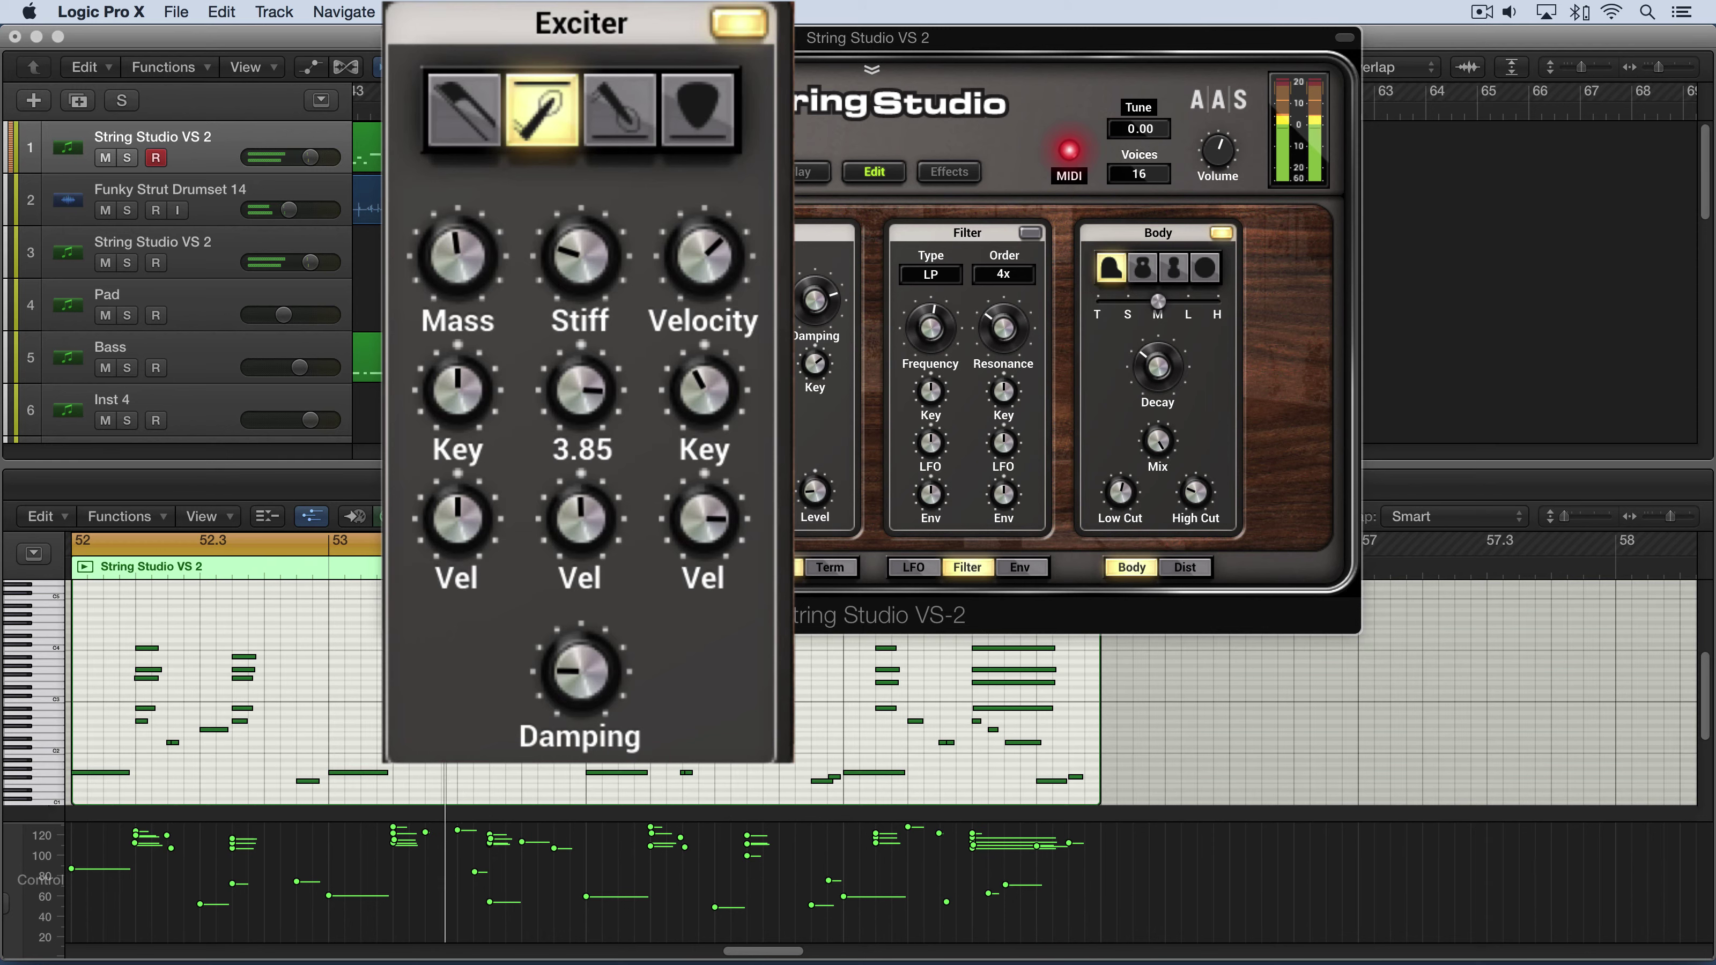
drag(575, 384, 574, 338)
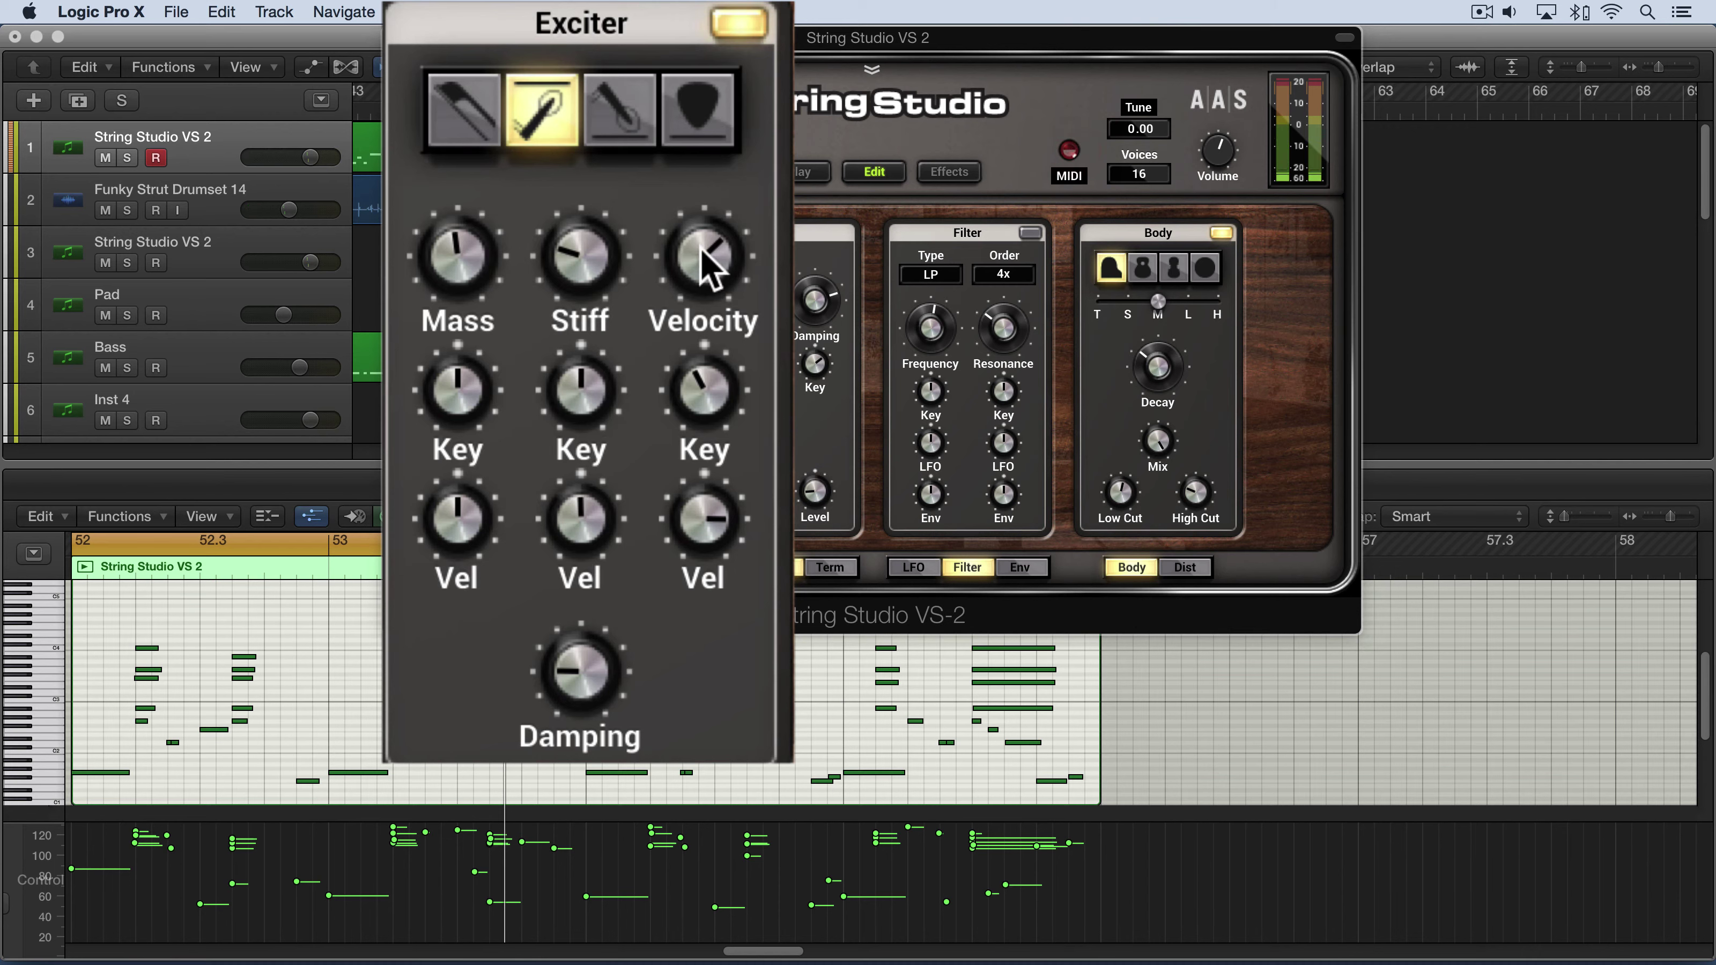
Nudge exciter Velocity to 69.9% and set its key tracking to about 3.
drag(702, 259, 703, 252)
drag(702, 389, 702, 405)
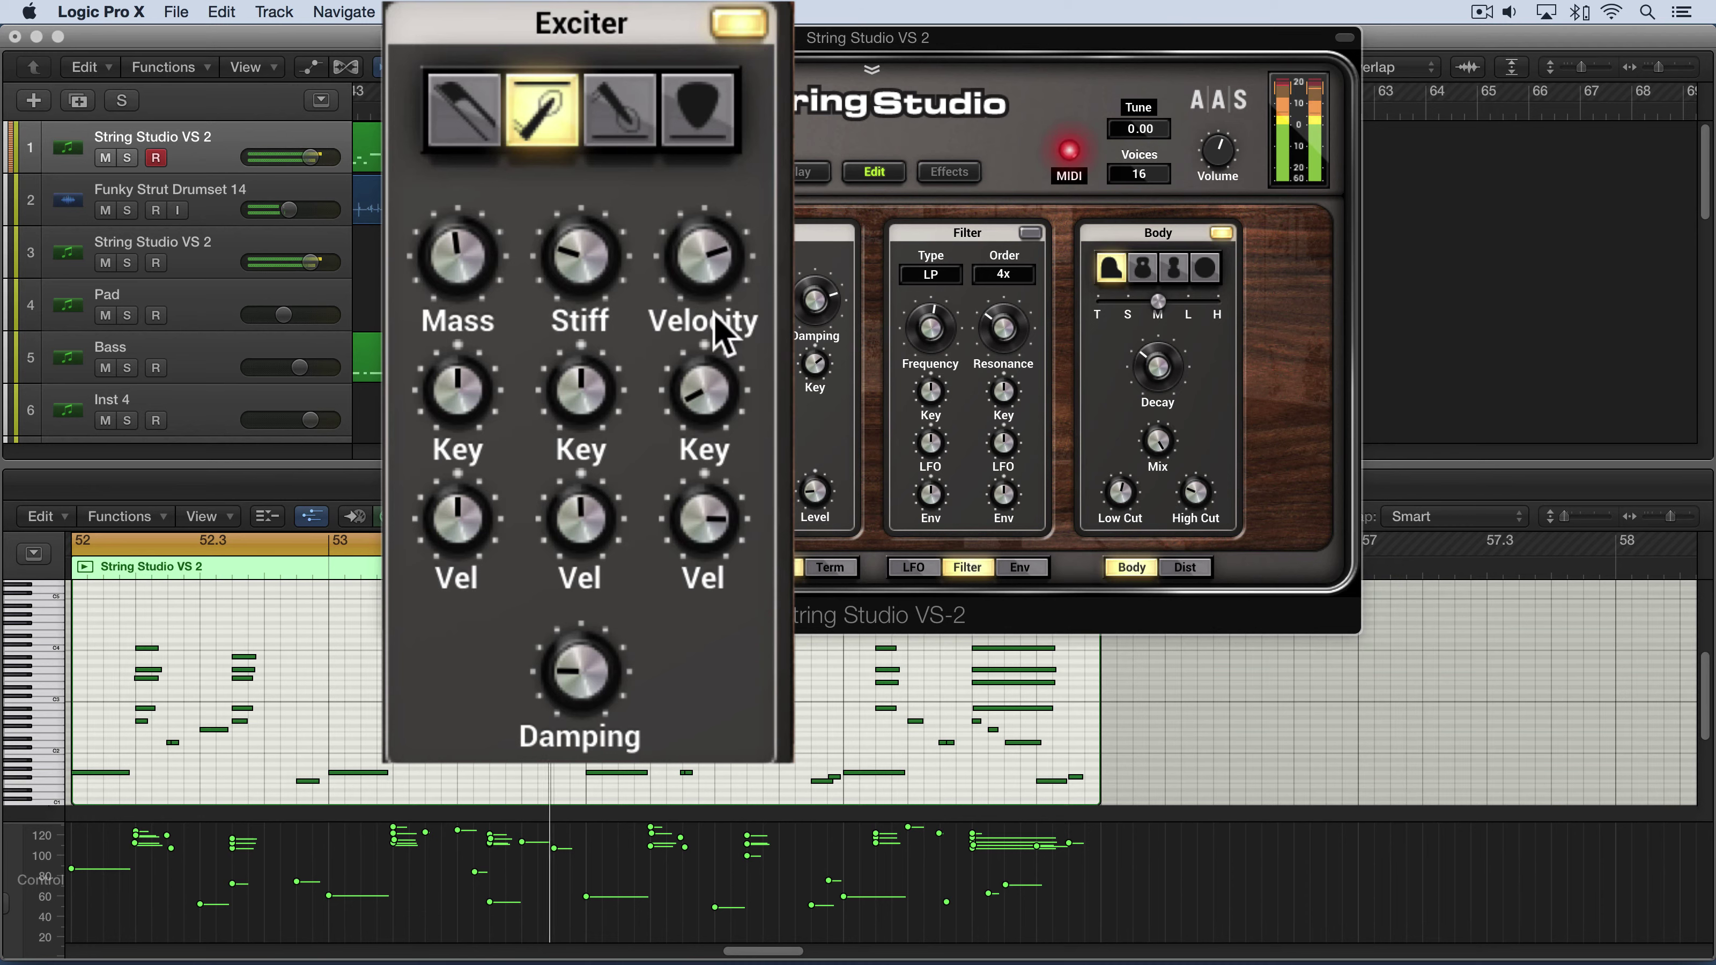
drag(720, 245, 718, 251)
mouse_move(694, 394)
mouse_down()
mouse_move(710, 383)
mouse_move(709, 424)
mouse_up()
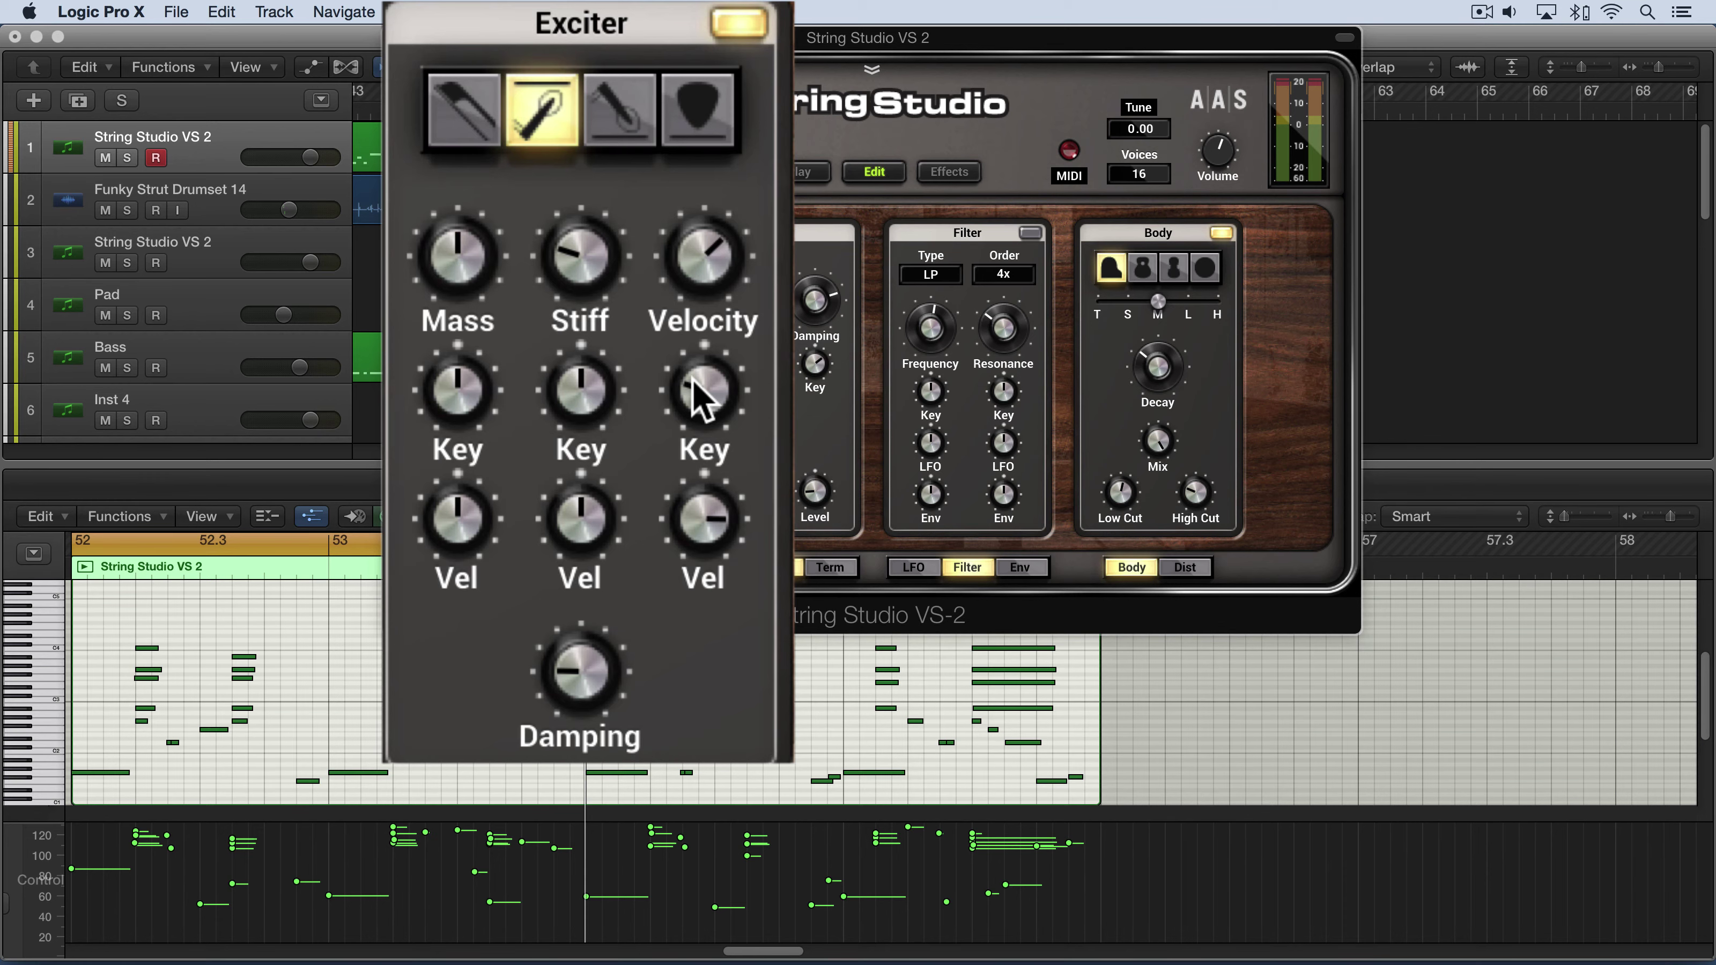
Reload 33. Strange Keyboard 2 and switch the exciter to the alternate hammer type.
click(546, 170)
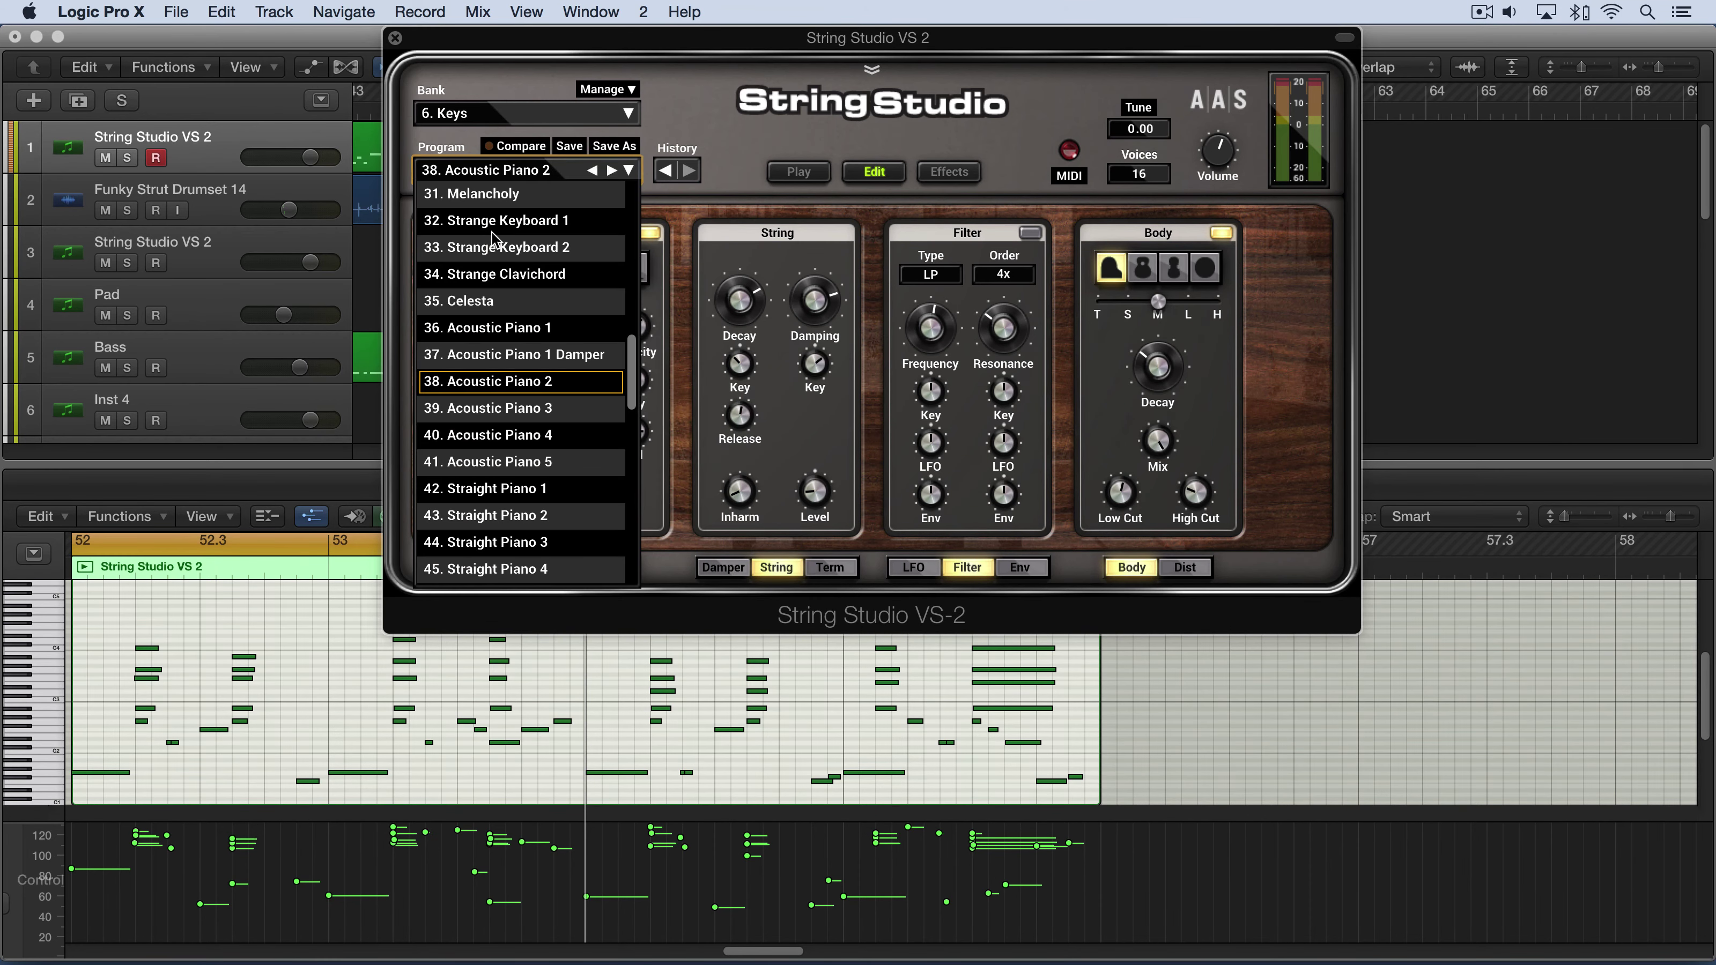
click(476, 263)
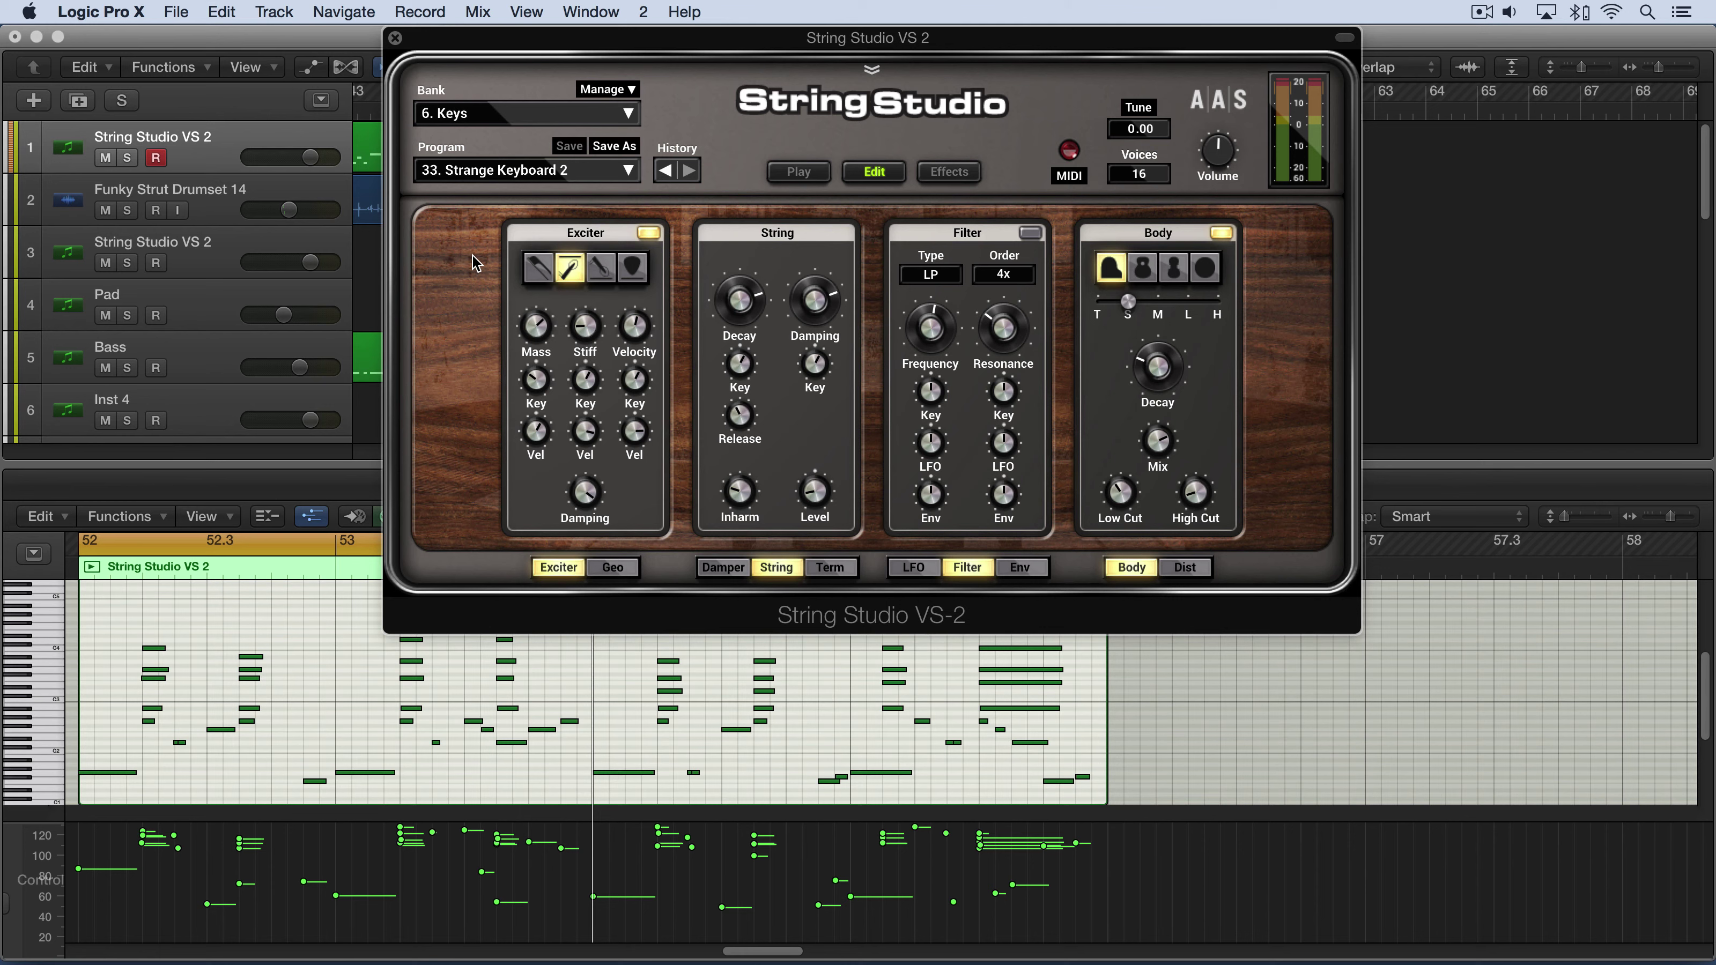
click(601, 267)
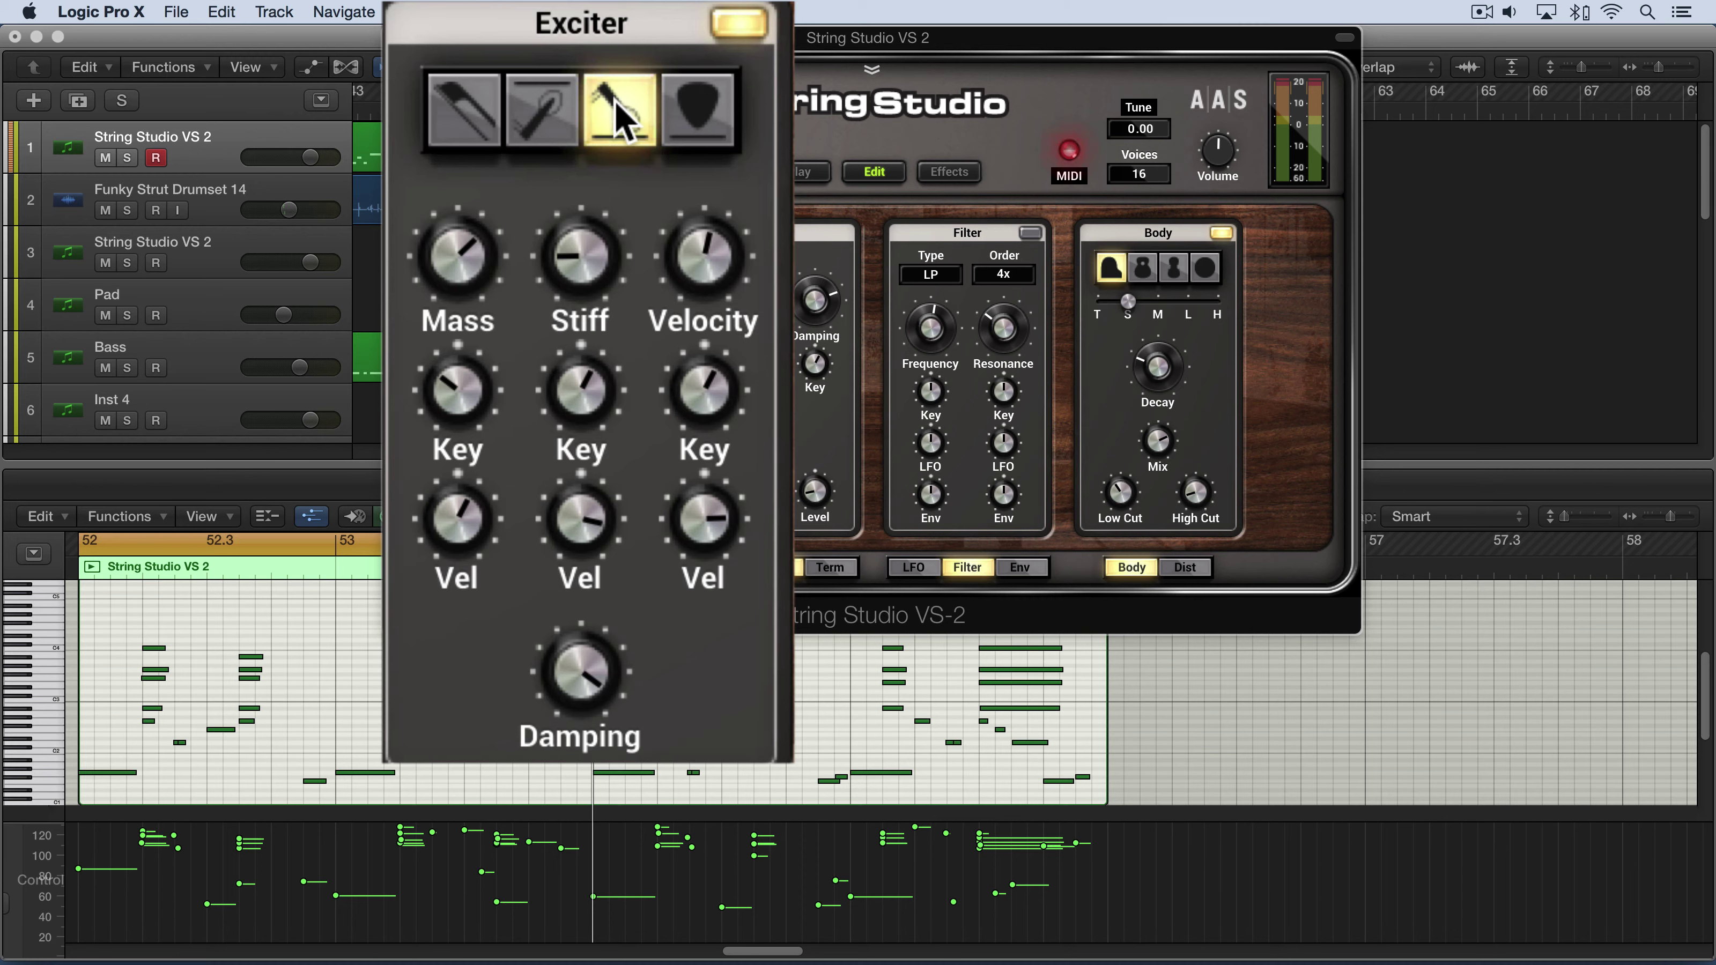
click(551, 115)
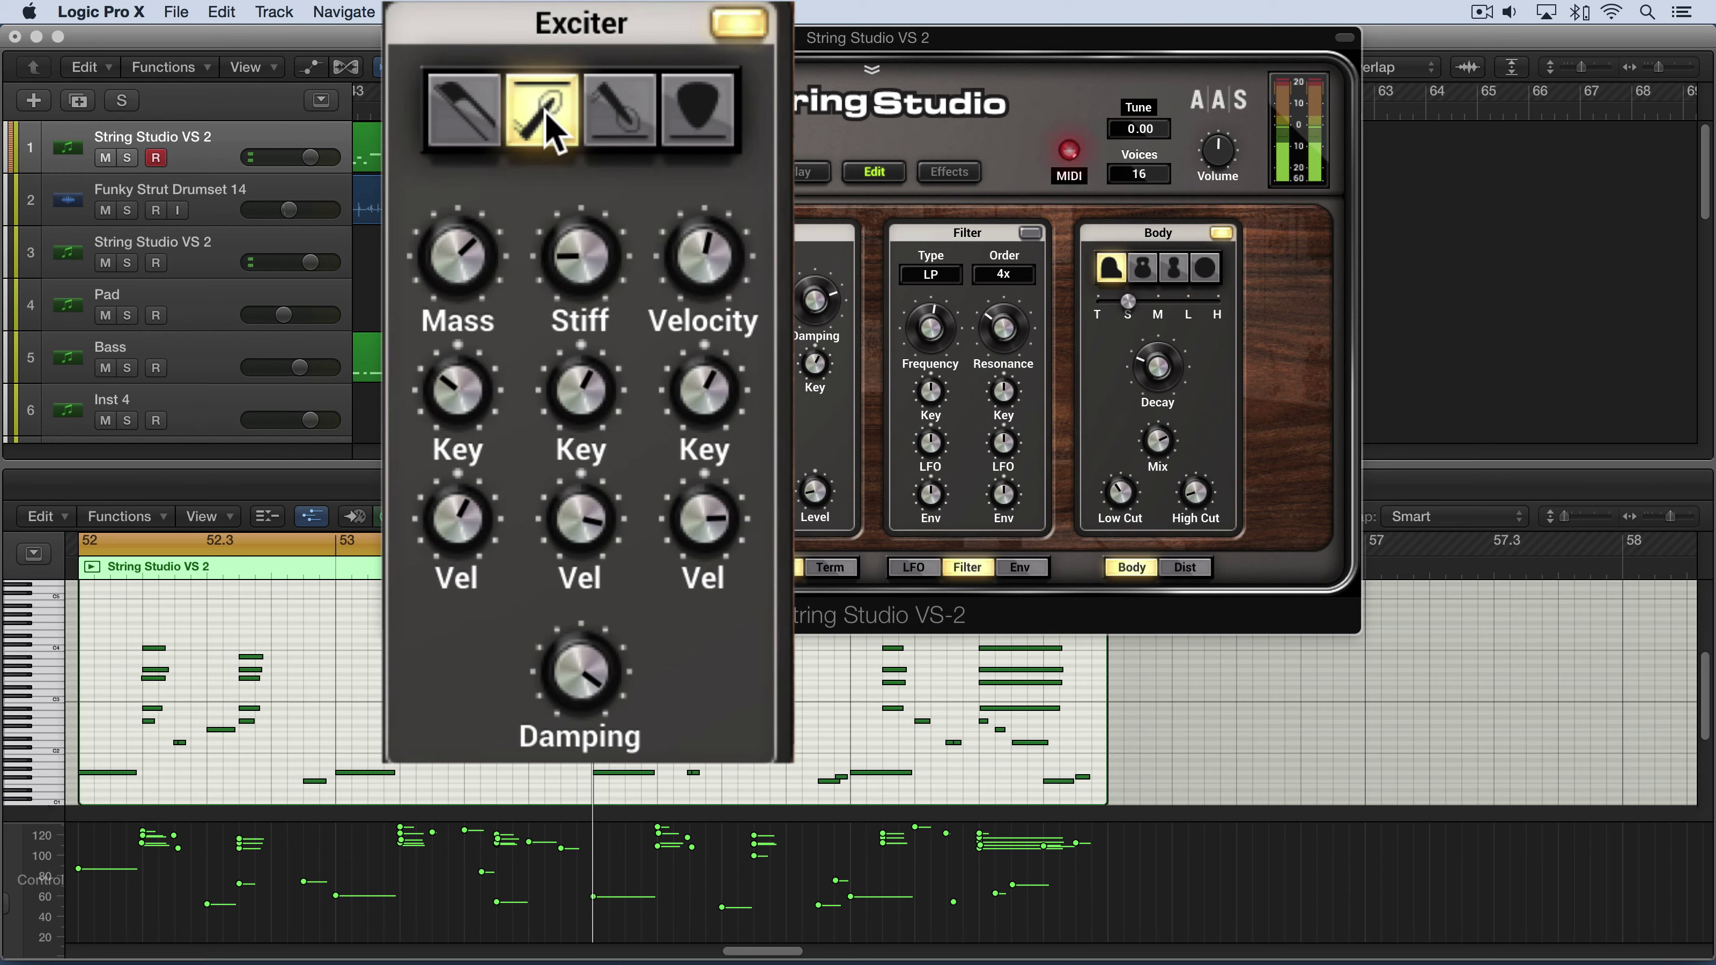
click(623, 114)
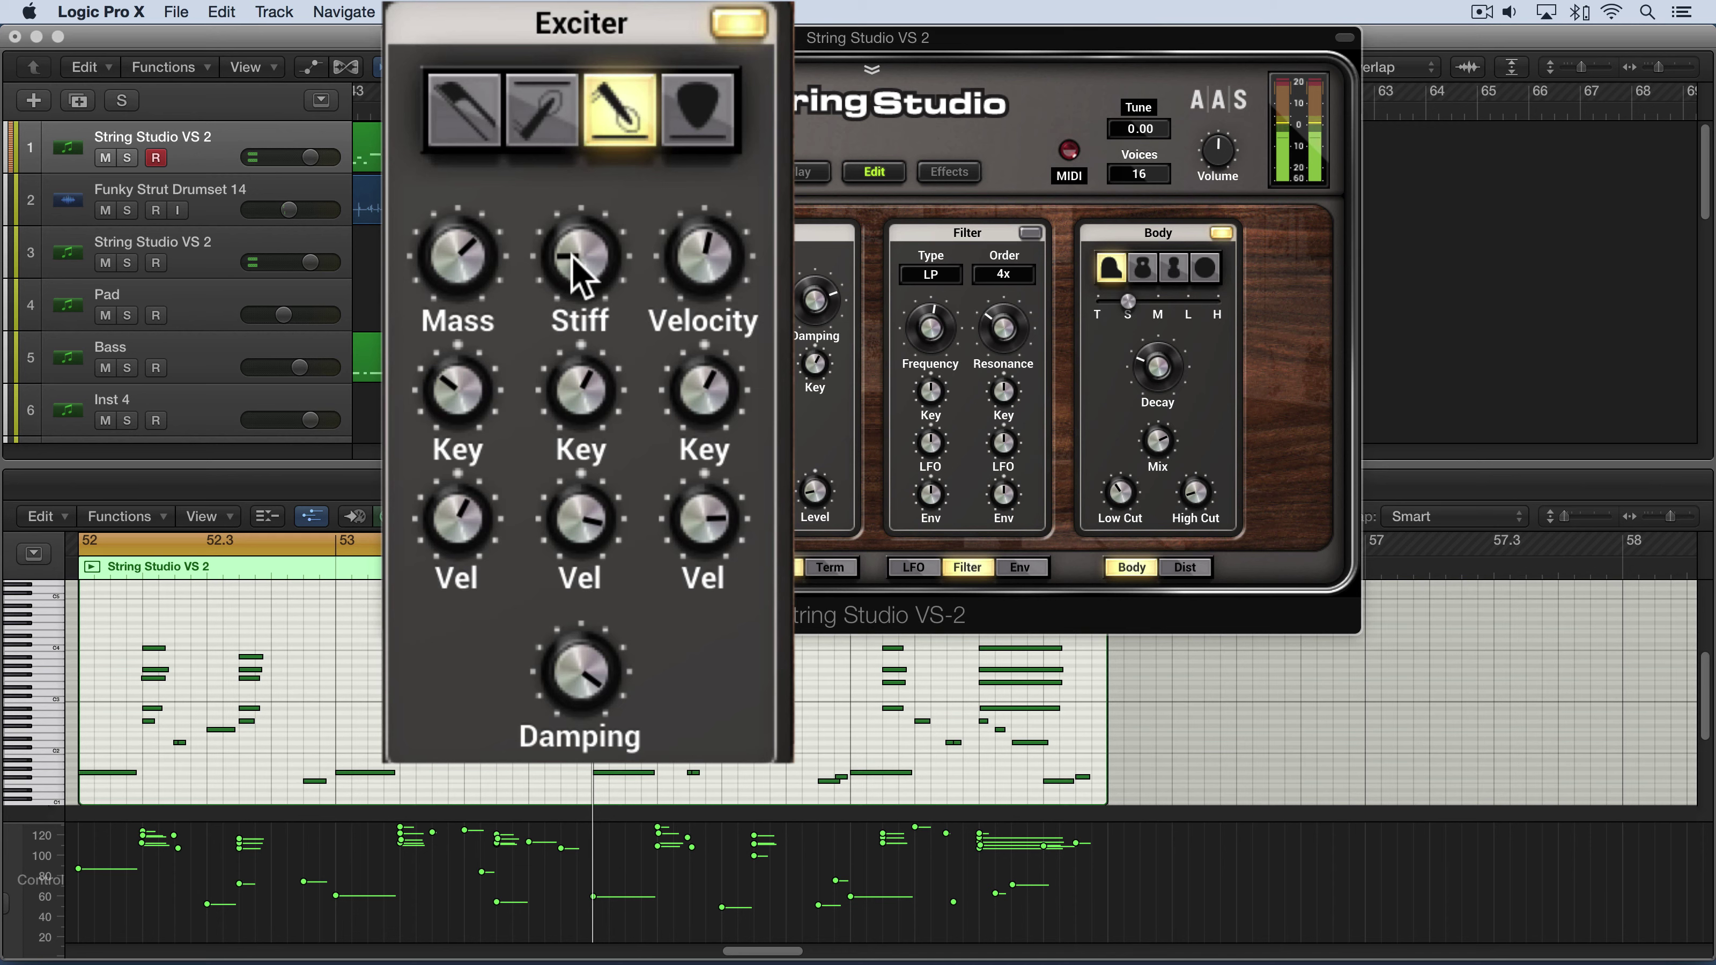
Raise exciter Stiff past 74% to 86%, then fine-tune it to about 85%.
drag(571, 255, 571, 188)
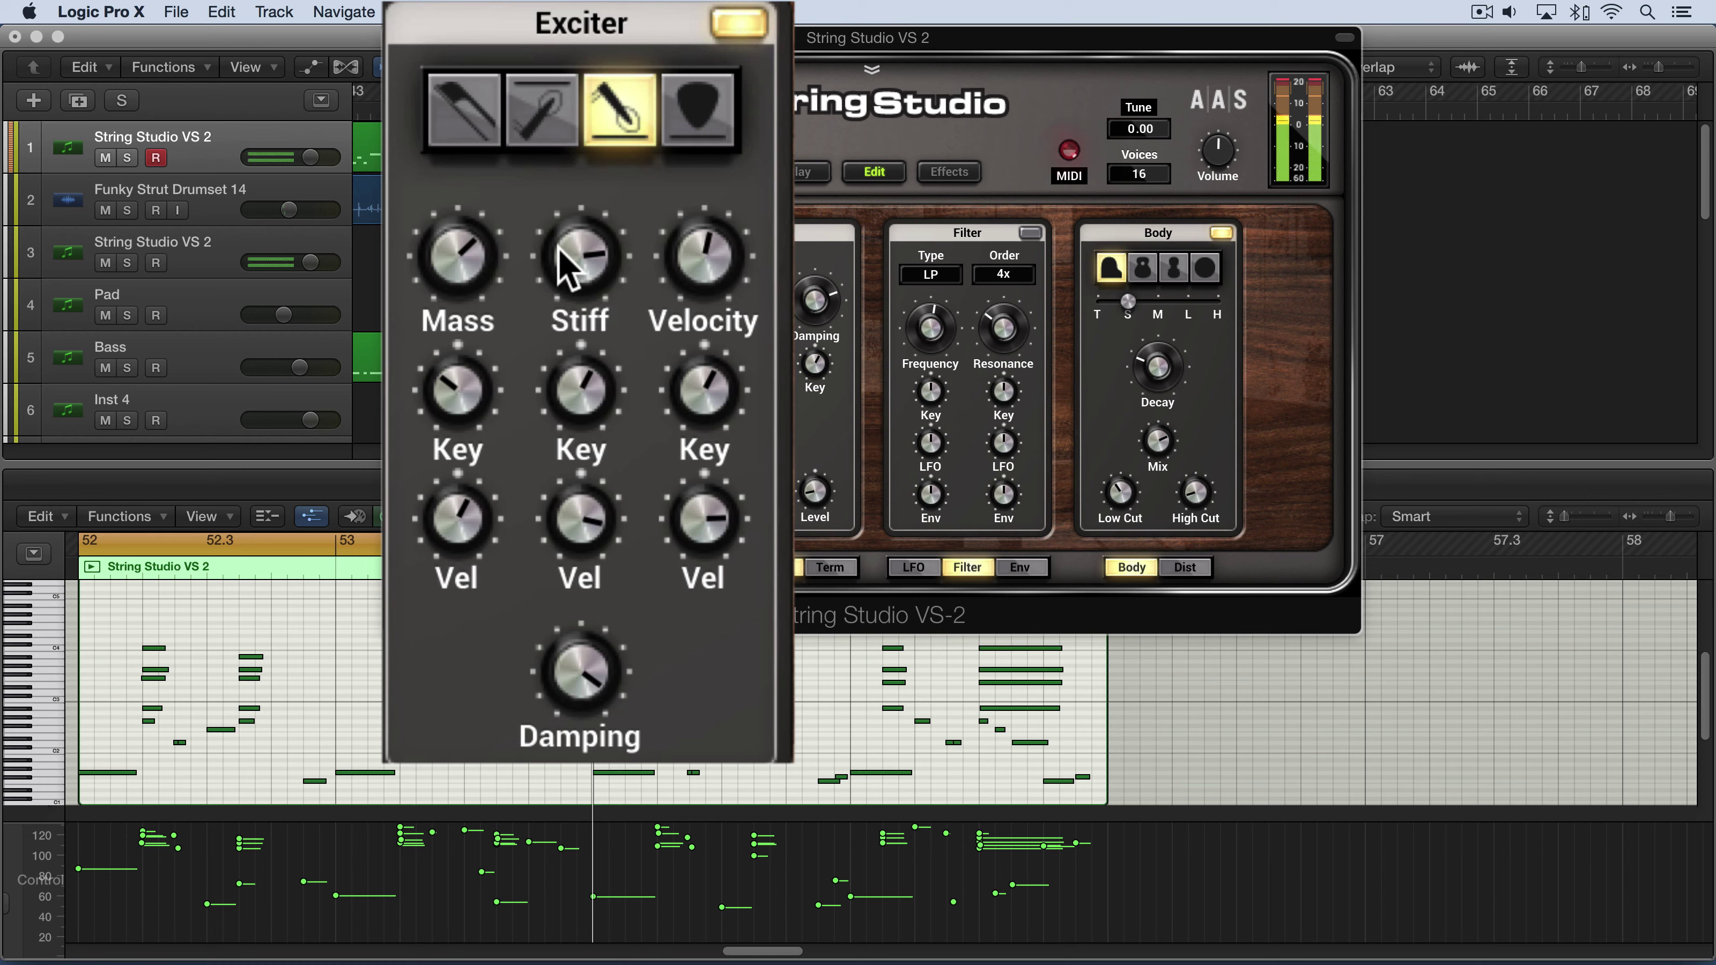
mouse_move(562, 246)
mouse_down()
mouse_move(563, 226)
mouse_move(590, 260)
mouse_up()
drag(582, 244, 583, 257)
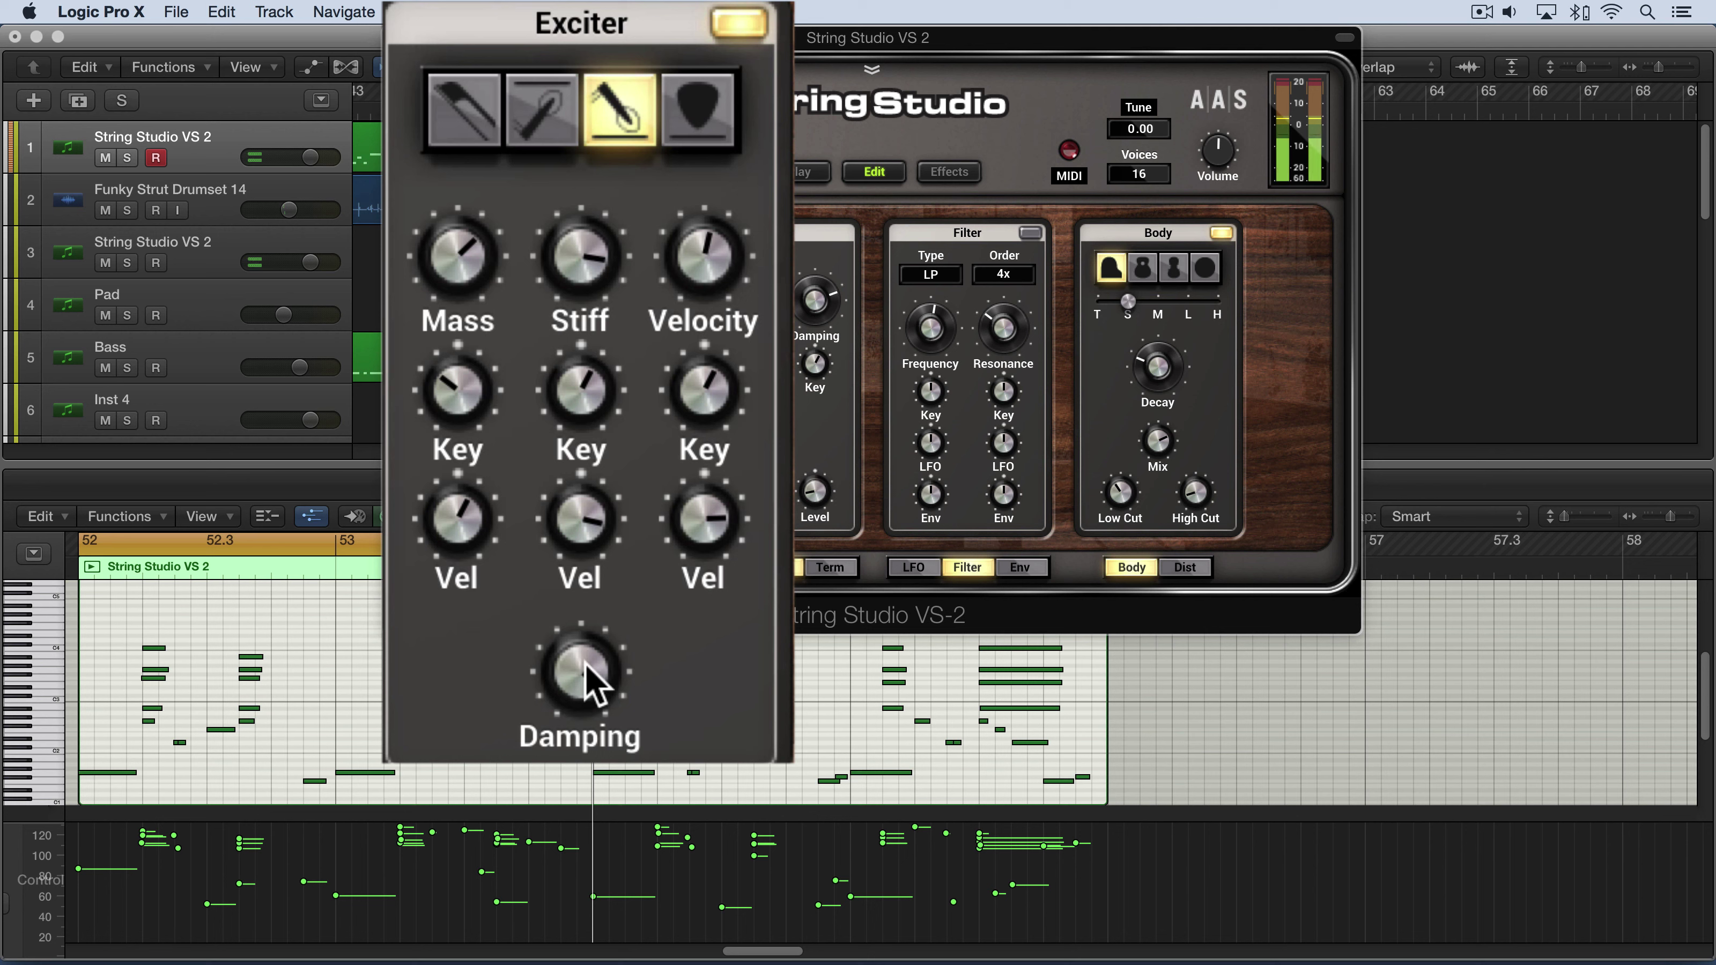
drag(584, 662, 584, 625)
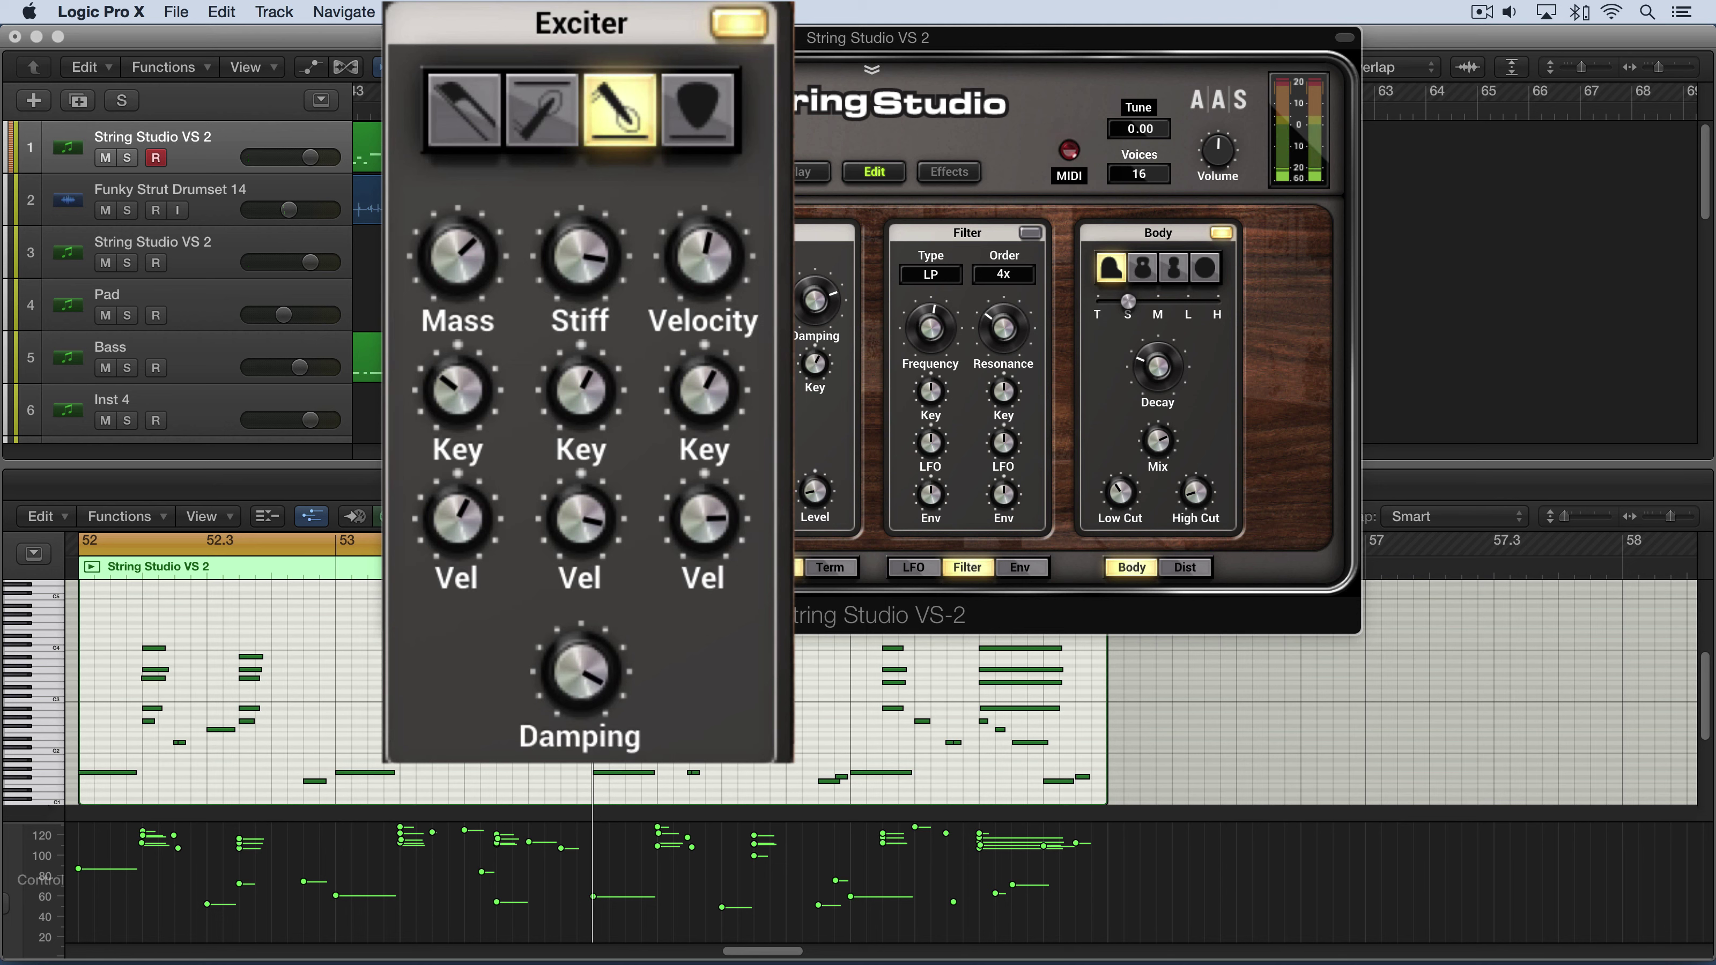